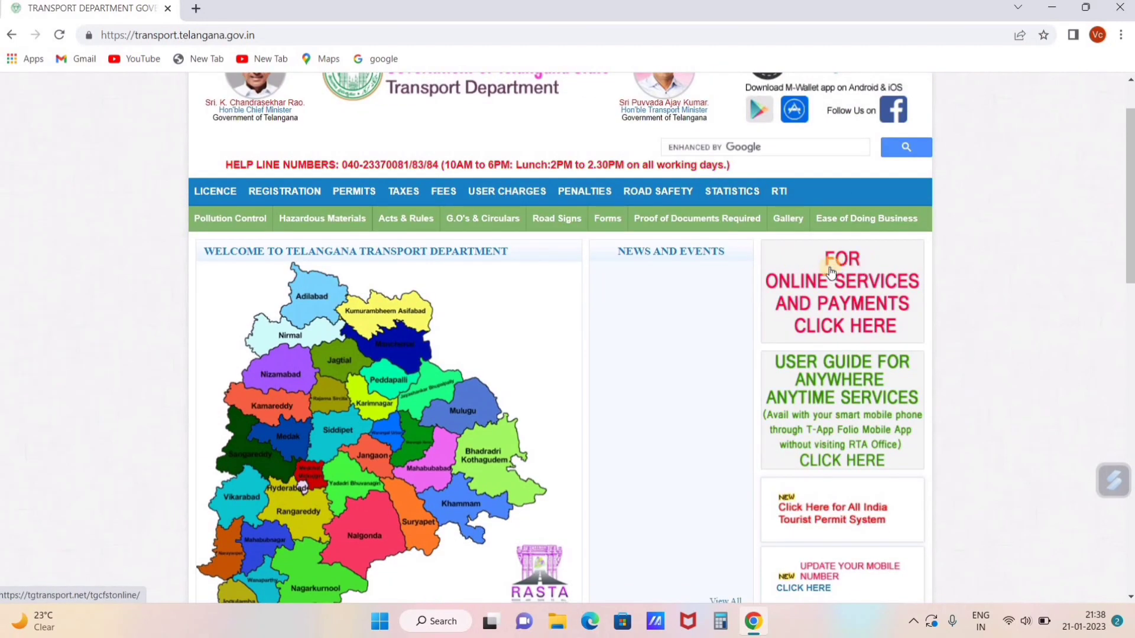
Step: Open the FOR ONLINE SERVICES AND PAYMENTS portal and close the corona prevention notice
{"action": "left_click", "coordinate": [862, 303]}
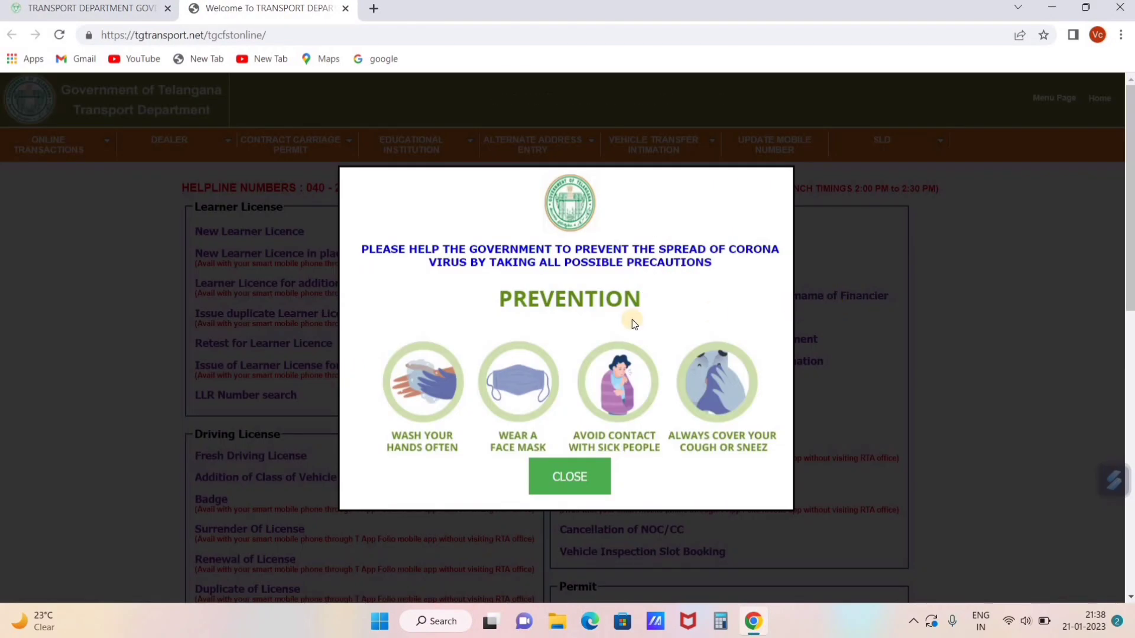
{"action": "left_click", "coordinate": [580, 471]}
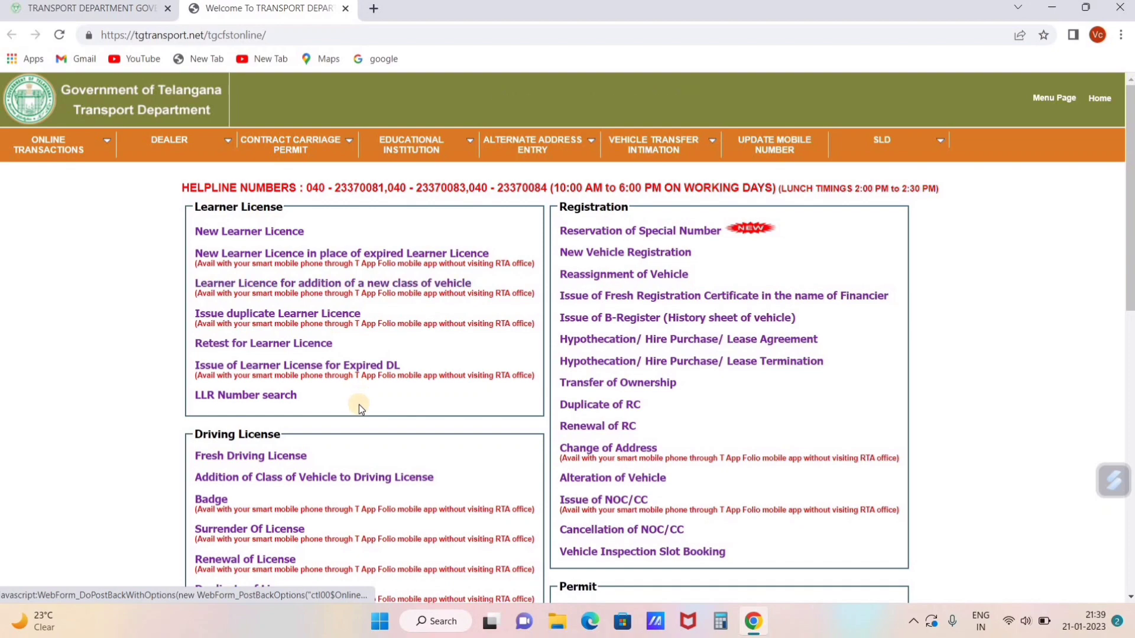
{"action": "scroll", "coordinate": [359, 407], "scroll_direction": "down", "scroll_amount": 5}
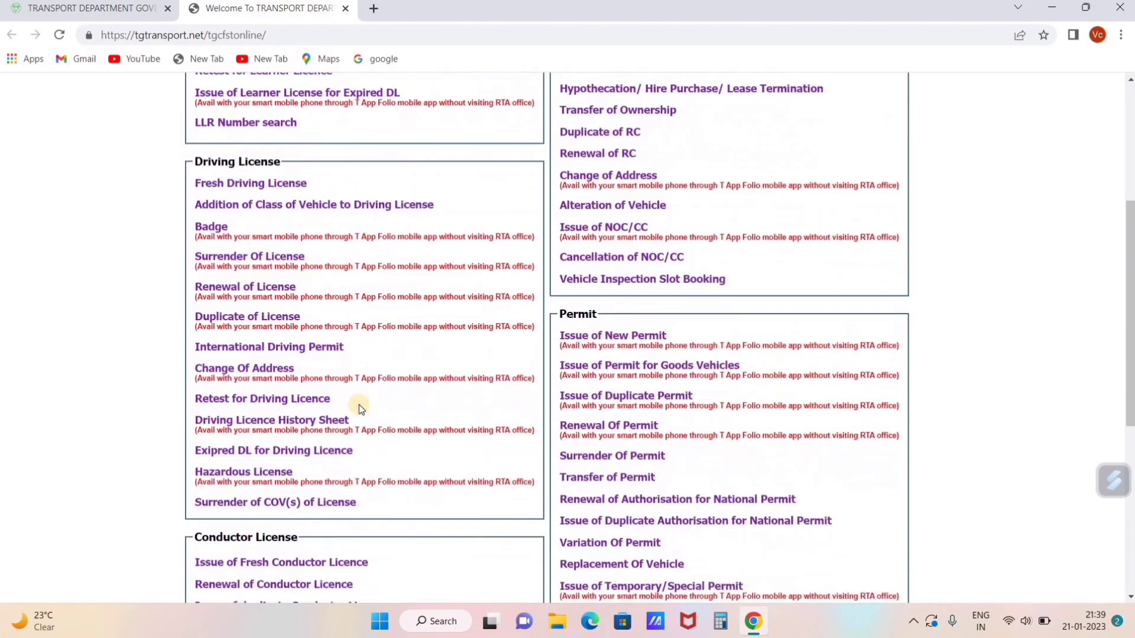
{"action": "scroll", "coordinate": [359, 404], "scroll_direction": "up", "scroll_amount": 5}
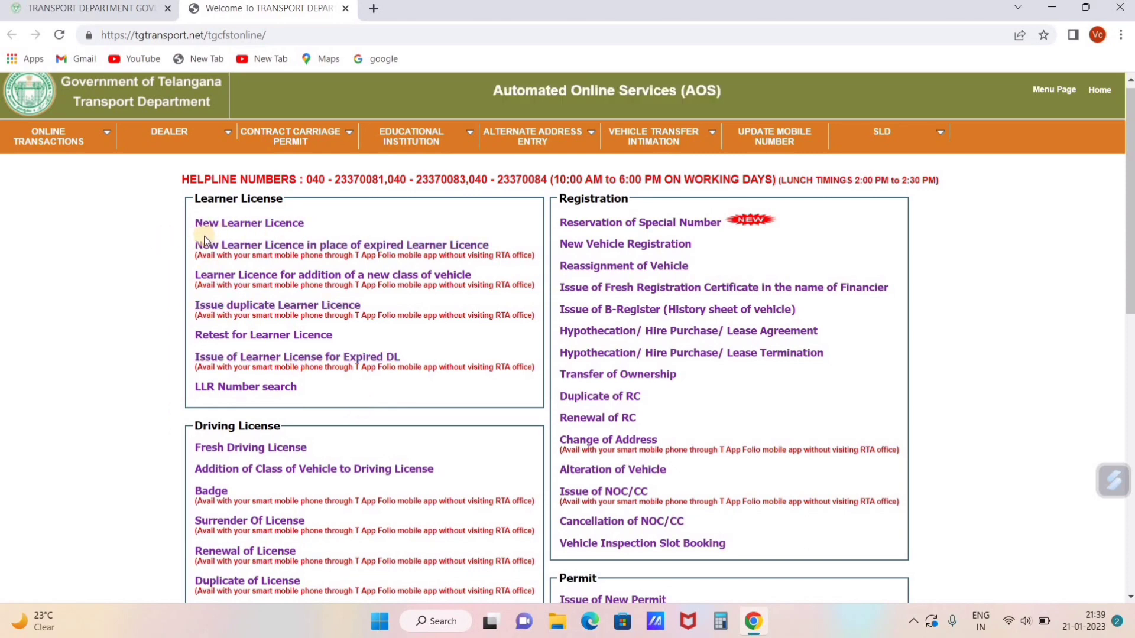
Step: Begin a New Learner Licence application, continuing past the Covid notice and accepting the self-declaration
{"action": "left_click", "coordinate": [264, 228]}
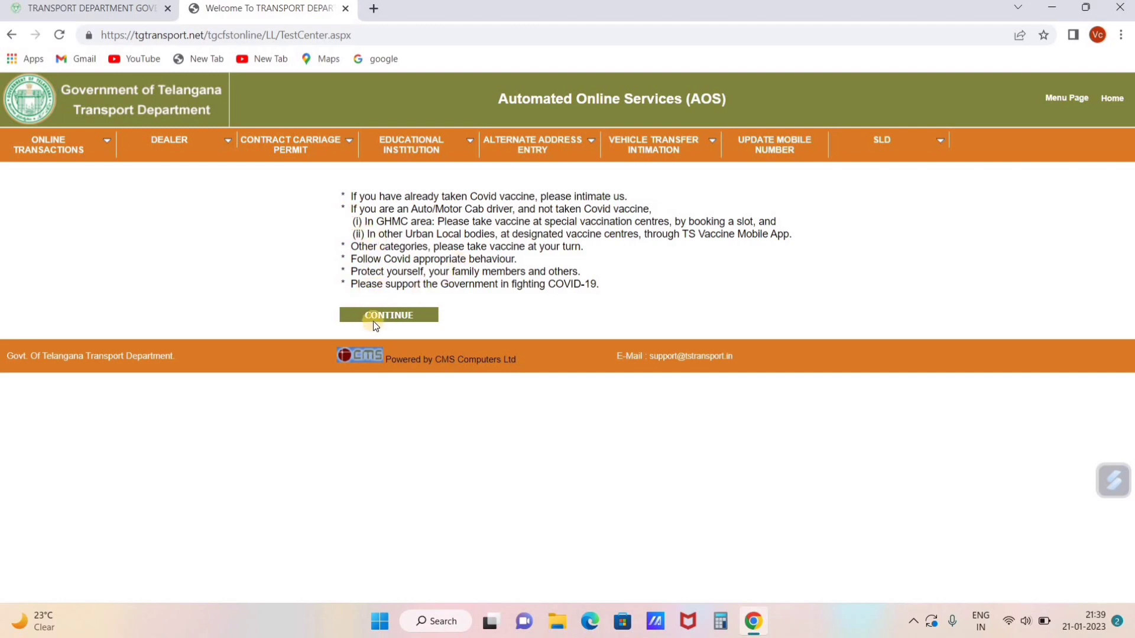
{"action": "left_click", "coordinate": [393, 316]}
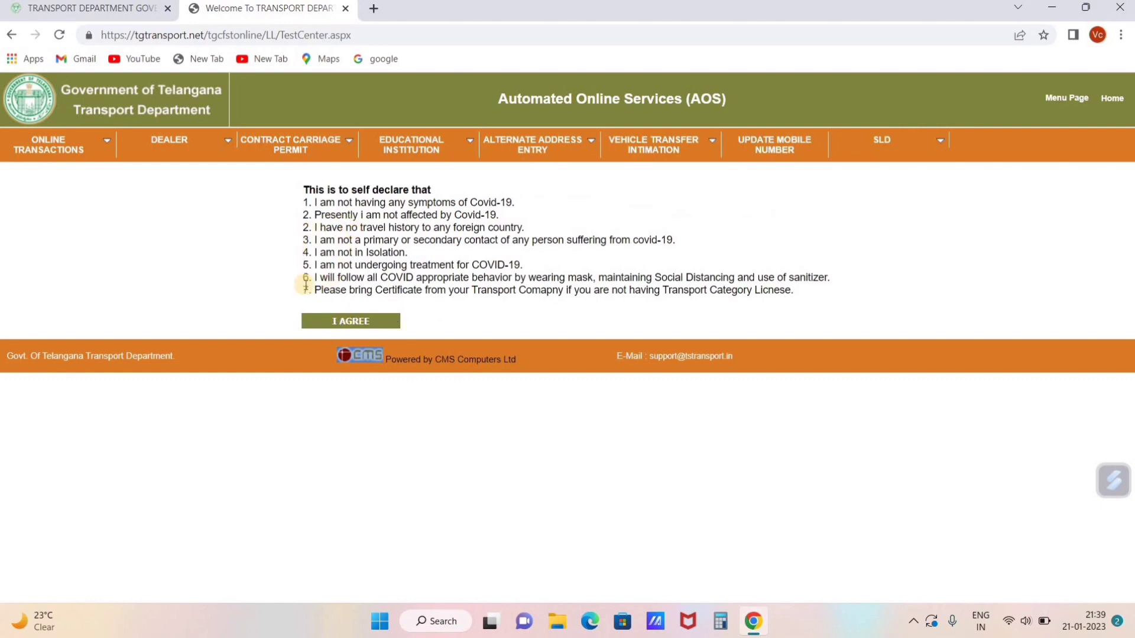
{"action": "left_click", "coordinate": [357, 321]}
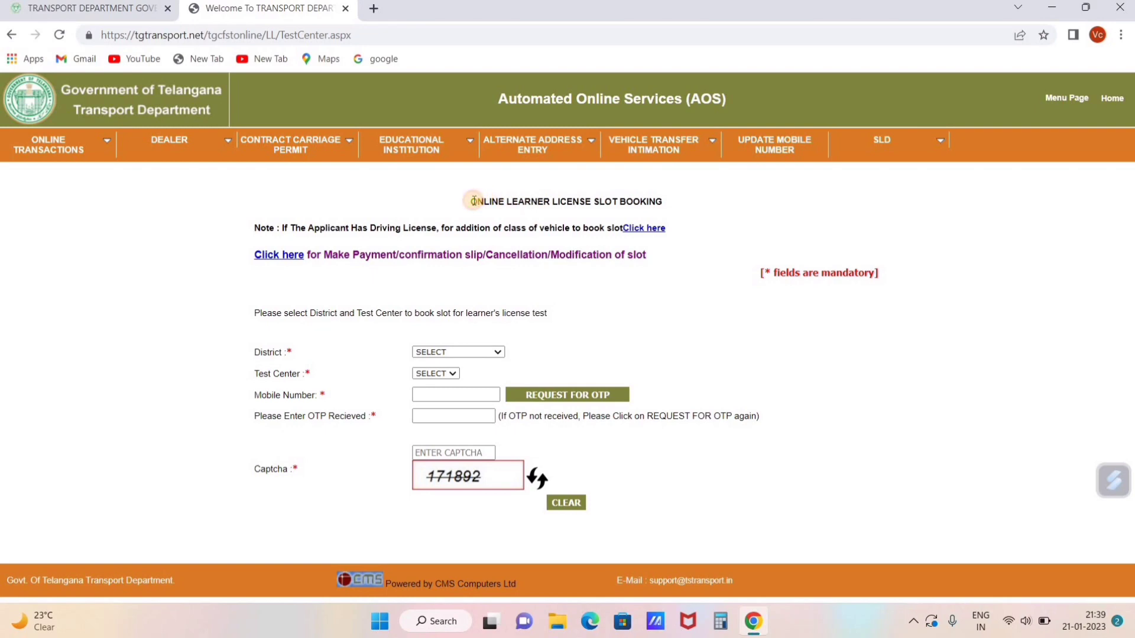
Step: Set the district to KHAMMAM, replacing an initial MAHABOOBNAGAR pick
{"action": "left_click_drag", "start_coordinate": [472, 201], "coordinate": [715, 199]}
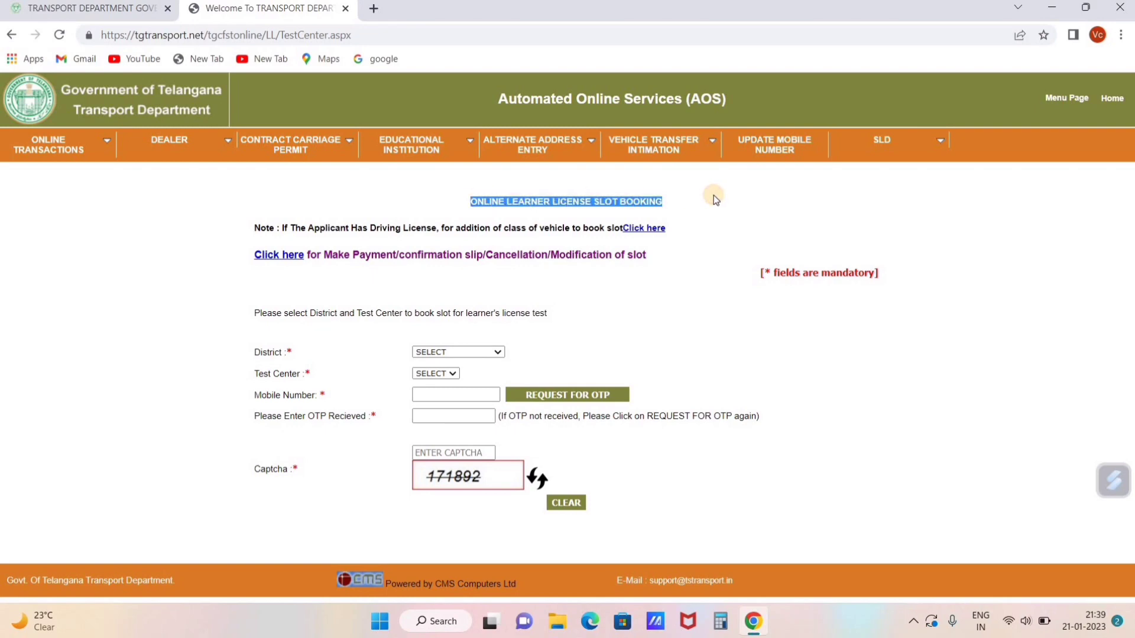
{"action": "left_click", "coordinate": [439, 275]}
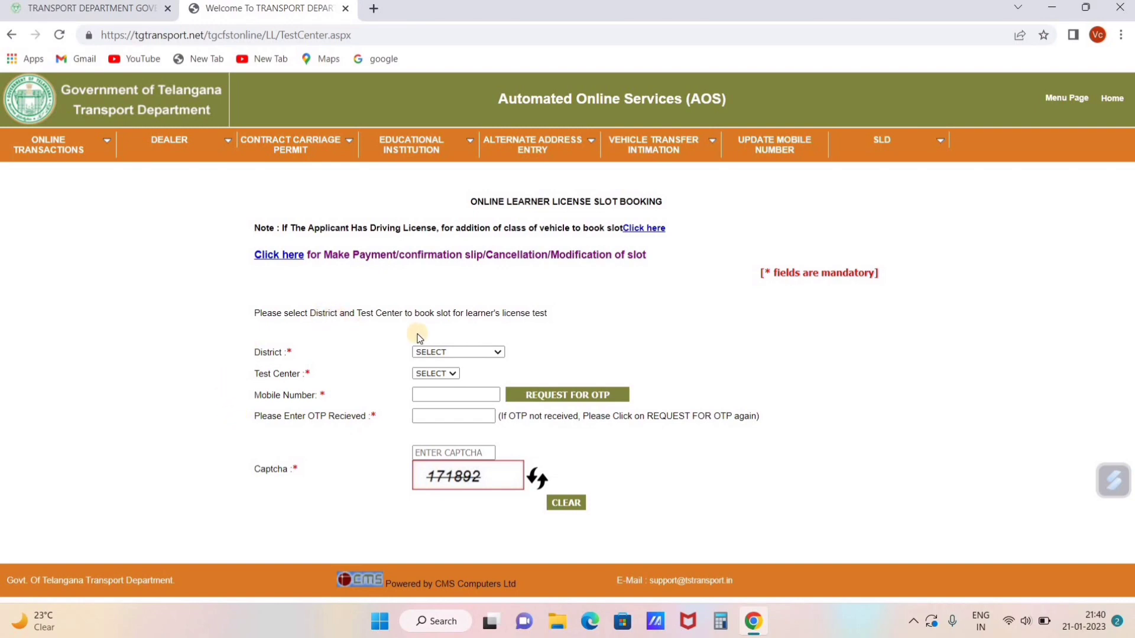
{"action": "left_click", "coordinate": [481, 351]}
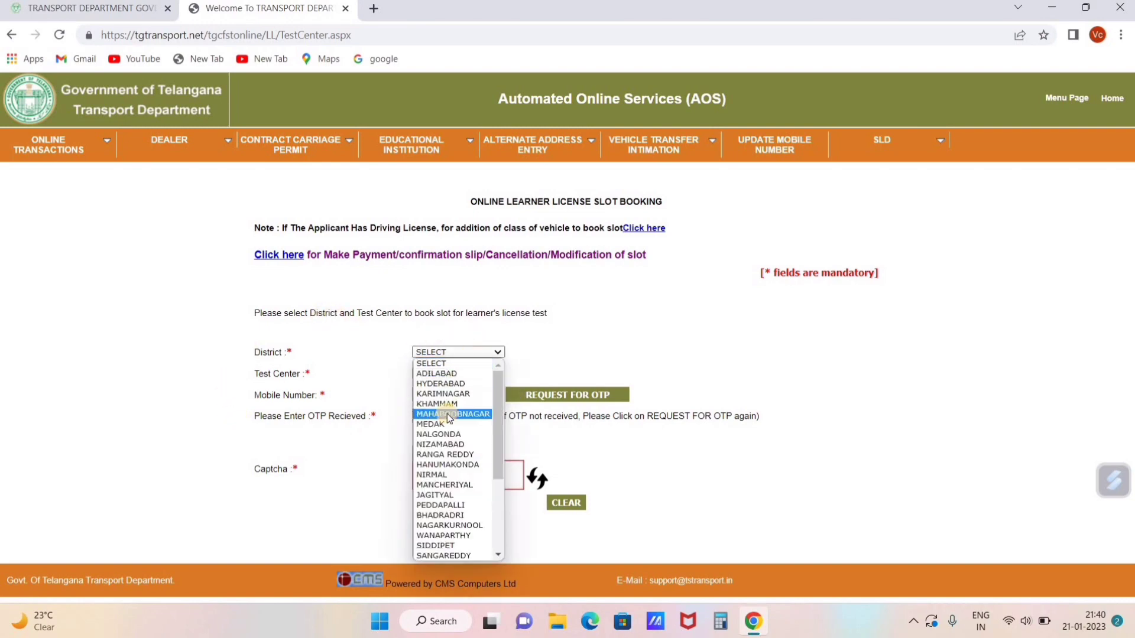
{"action": "scroll", "coordinate": [448, 417], "scroll_direction": "down", "scroll_amount": 5}
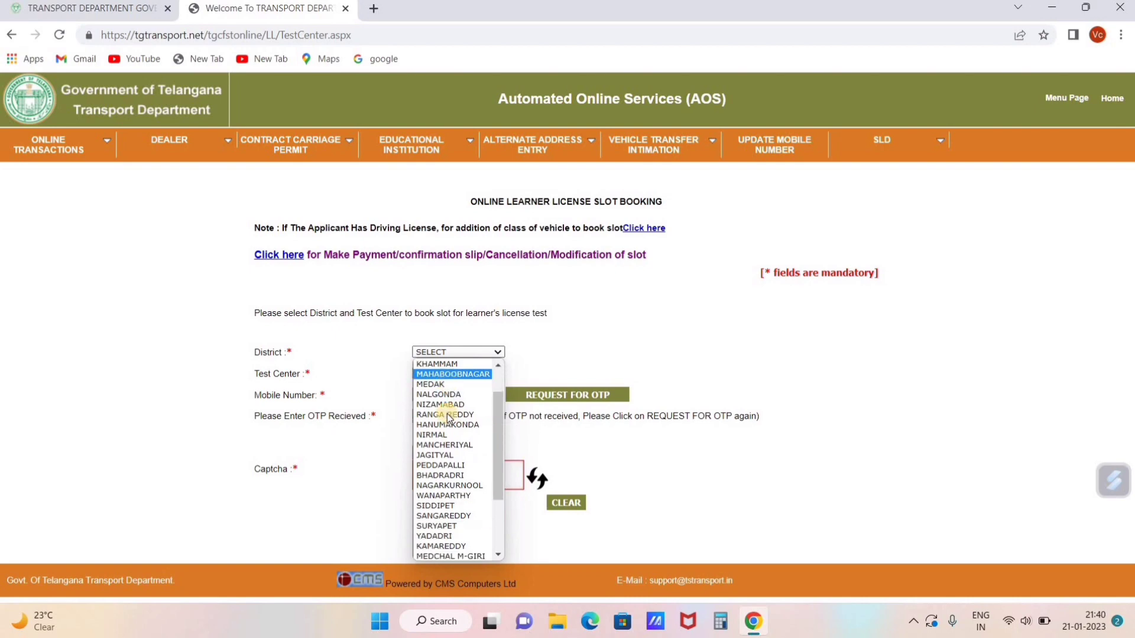
{"action": "scroll", "coordinate": [448, 417], "scroll_direction": "up", "scroll_amount": 5}
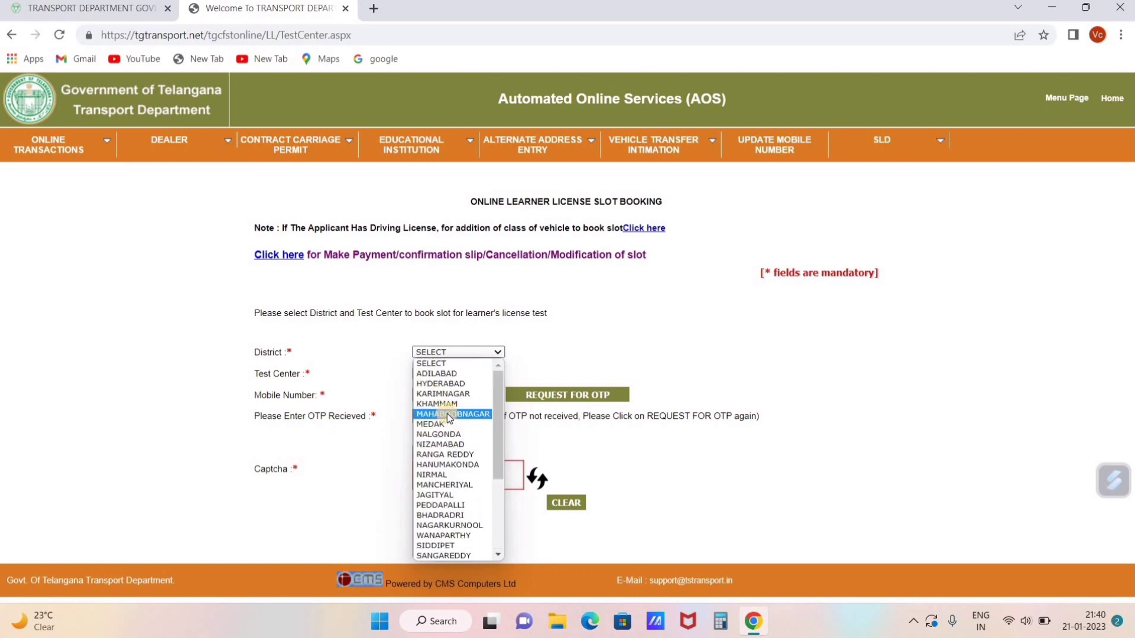
{"action": "left_click", "coordinate": [453, 414]}
{"action": "left_click", "coordinate": [454, 352]}
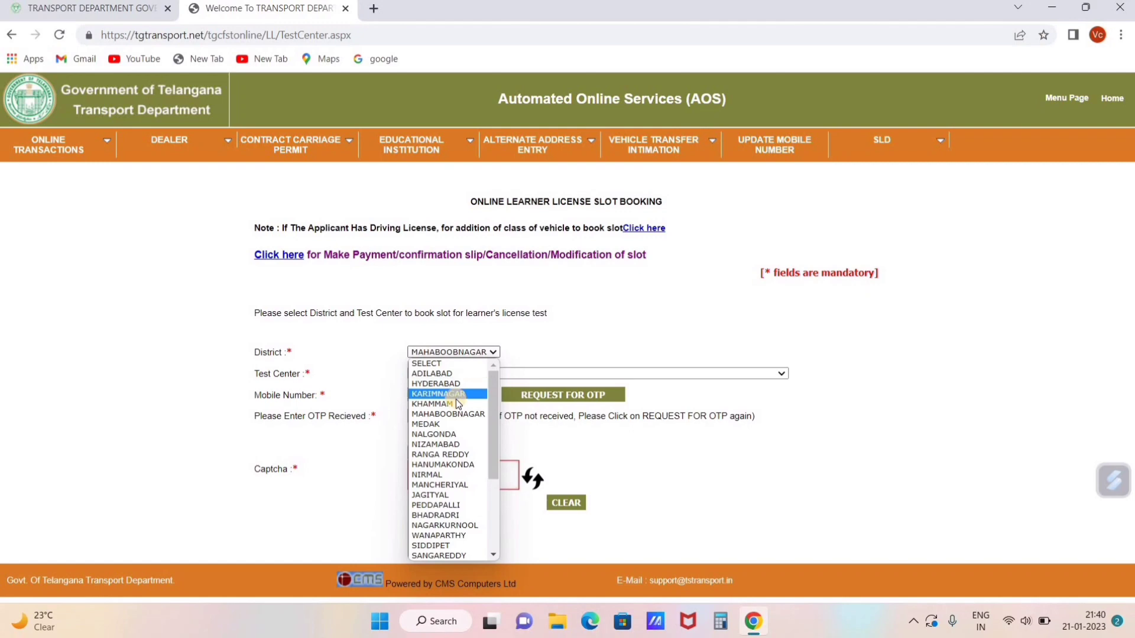
{"action": "left_click", "coordinate": [457, 402]}
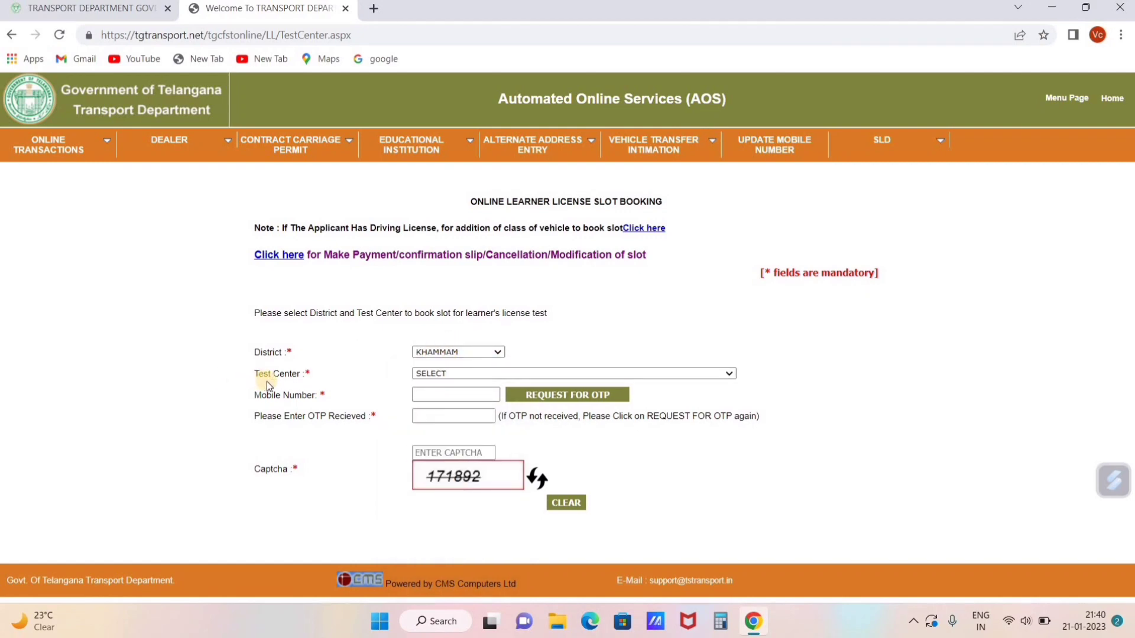
Step: Choose RTA KHAMMAM as the test centre and enter the applicant's mobile number
{"action": "left_click", "coordinate": [442, 373]}
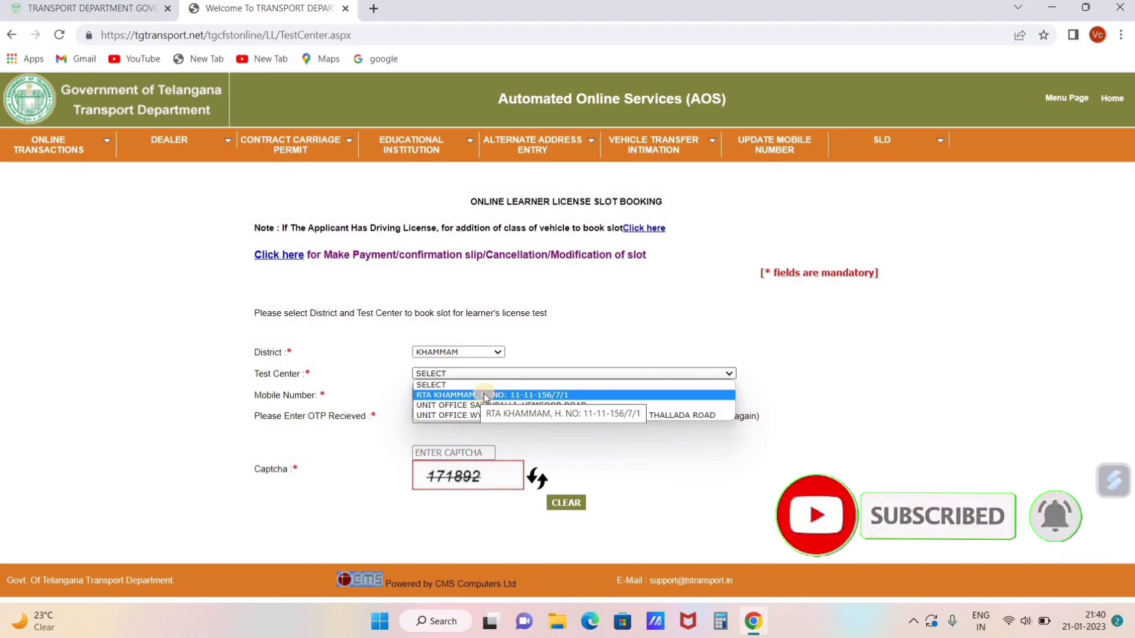
{"action": "left_click", "coordinate": [484, 395]}
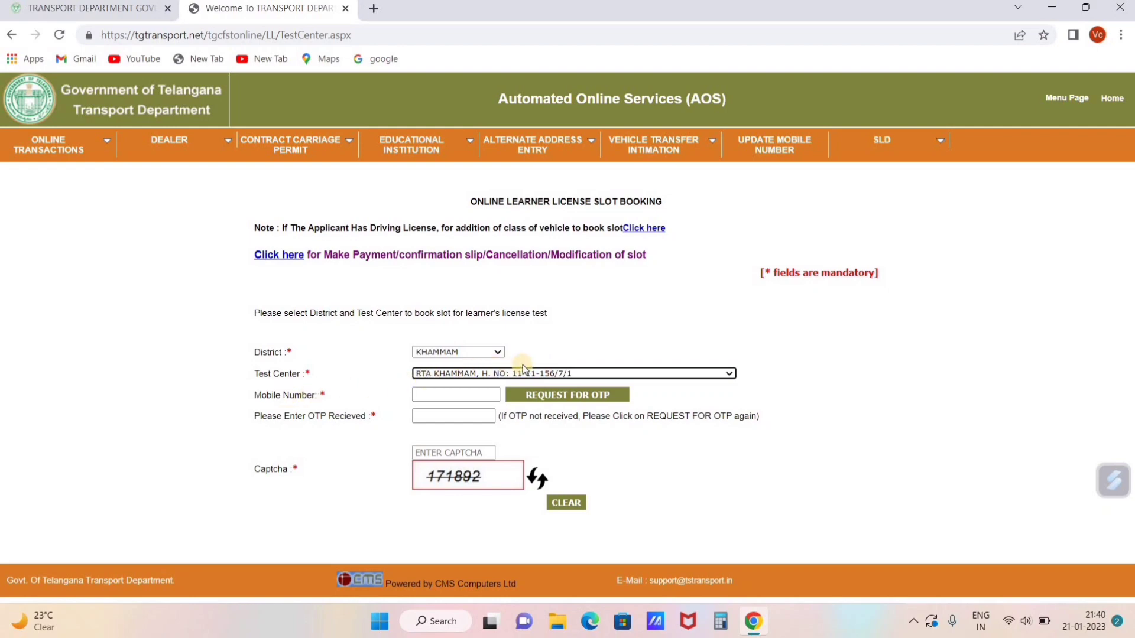
{"action": "left_click", "coordinate": [424, 395]}
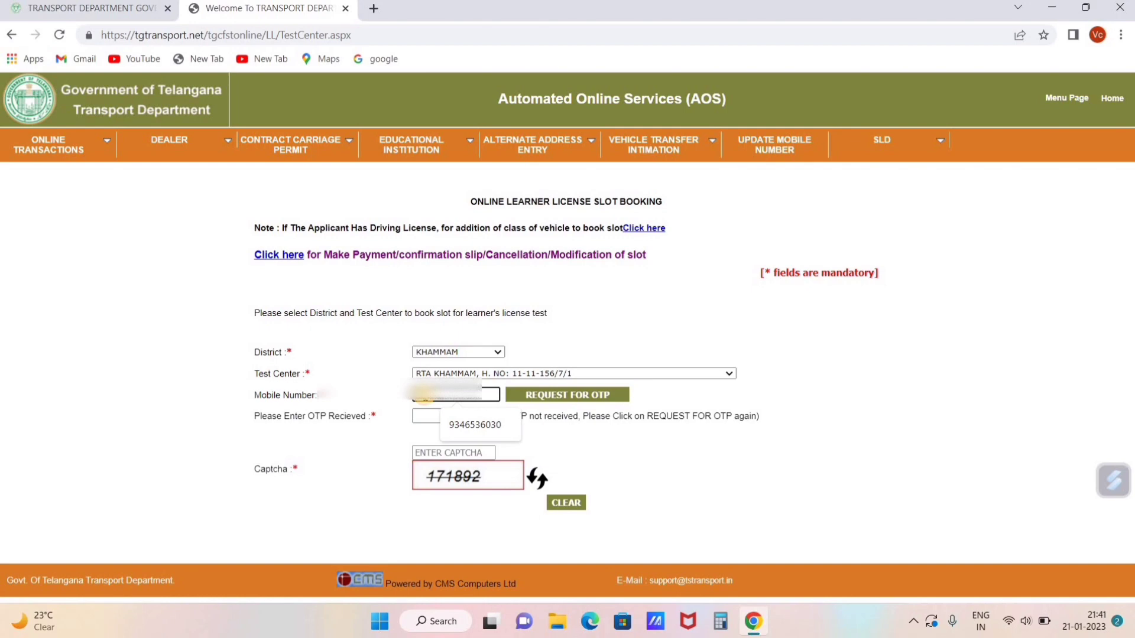
{"action": "left_click", "coordinate": [424, 395]}
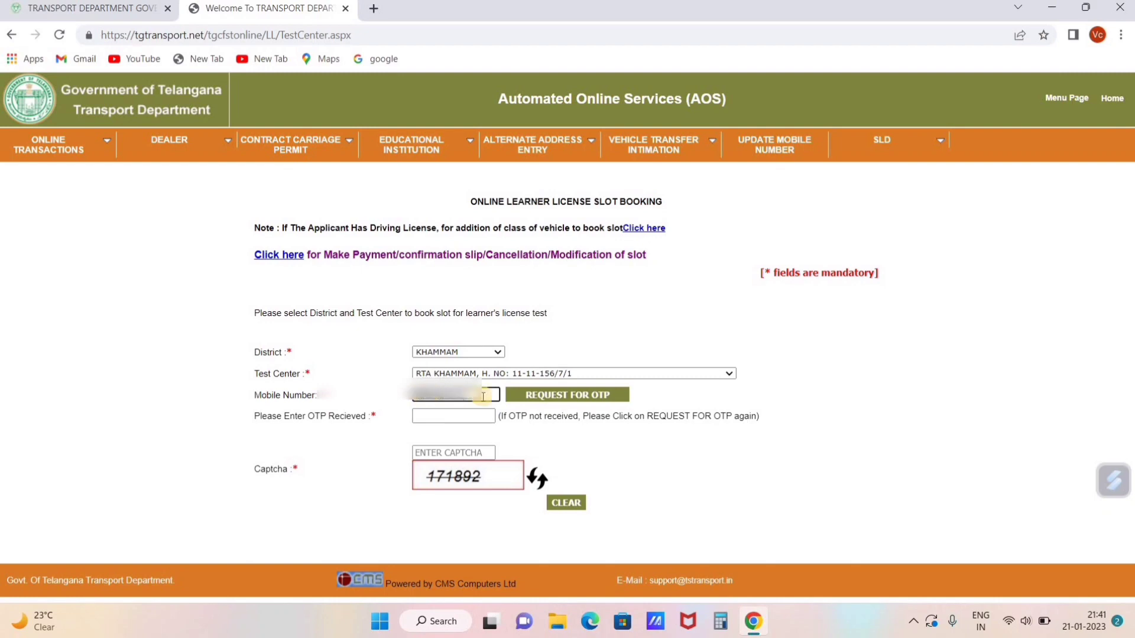
Step: Request an OTP, paste the received code, enter captcha 1, and submit for available slots
{"action": "left_click", "coordinate": [551, 395]}
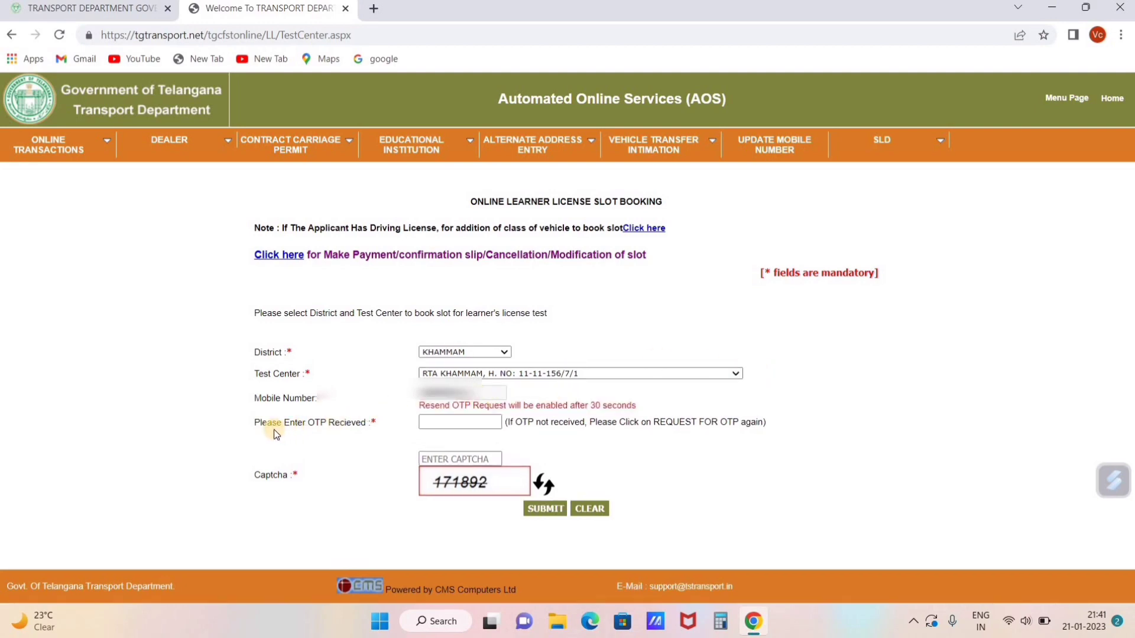
{"action": "left_click", "coordinate": [454, 421]}
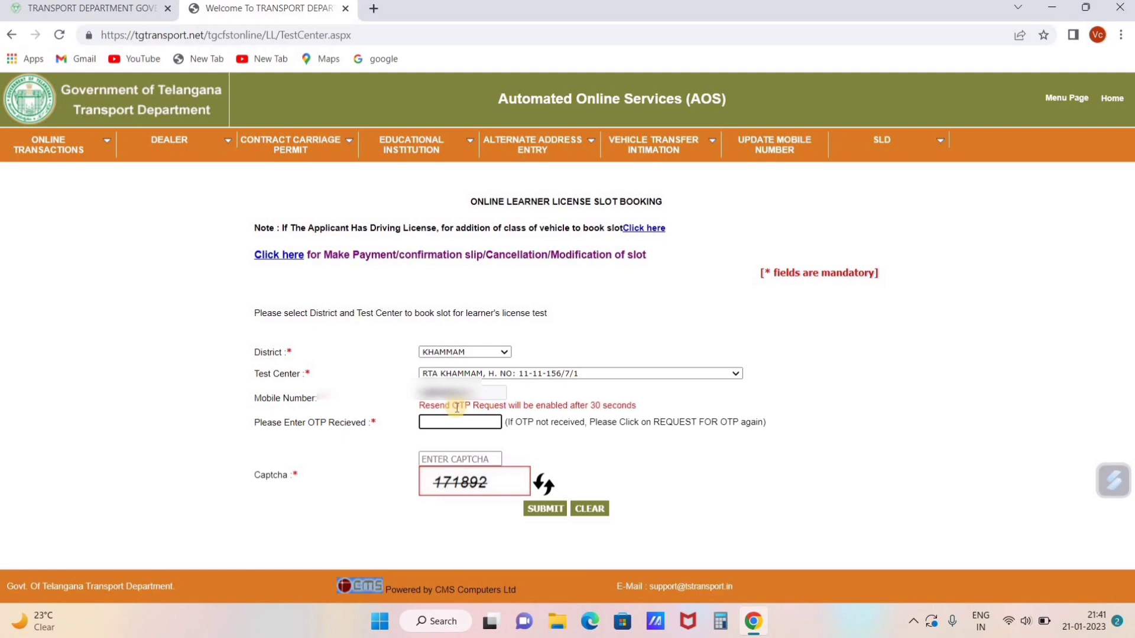
{"action": "key", "text": "ctrl+v"}
{"action": "left_click", "coordinate": [447, 453]}
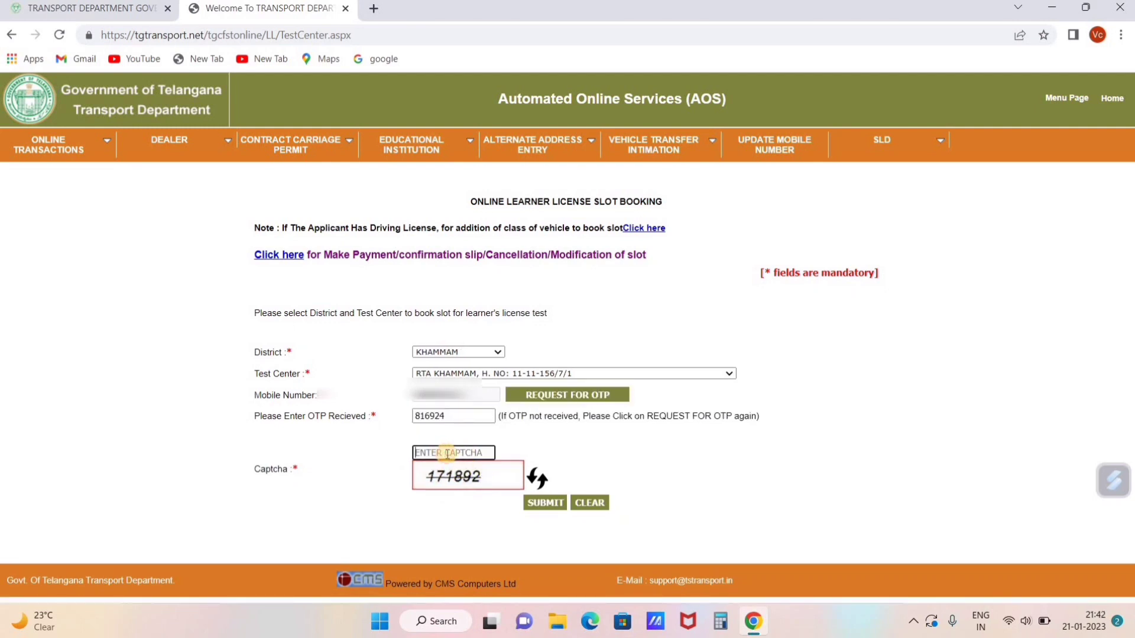
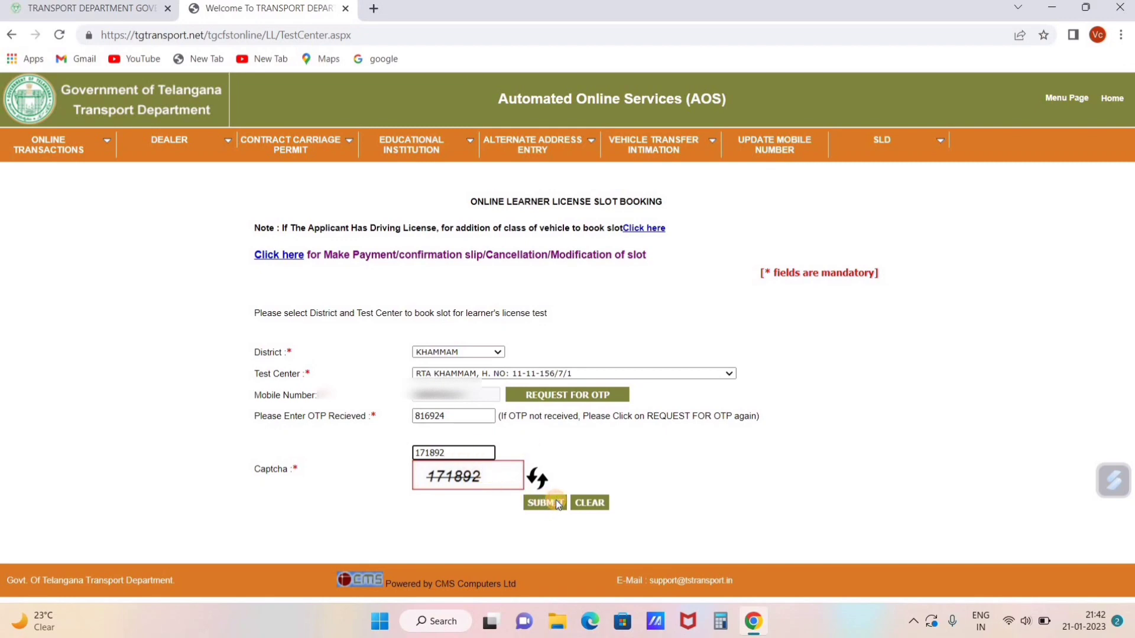
{"action": "left_click", "coordinate": [556, 500]}
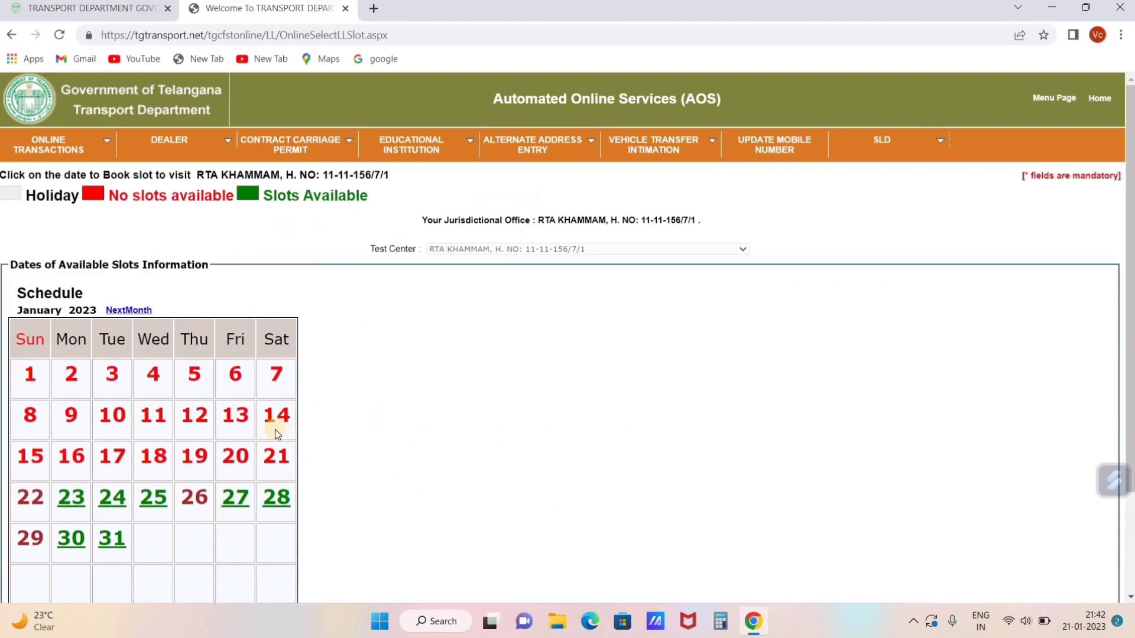
Step: Book the 24-01-2023 test slot at 12:00 PM – 12:30 PM and proceed
{"action": "scroll", "coordinate": [275, 430], "scroll_direction": "down", "scroll_amount": 1}
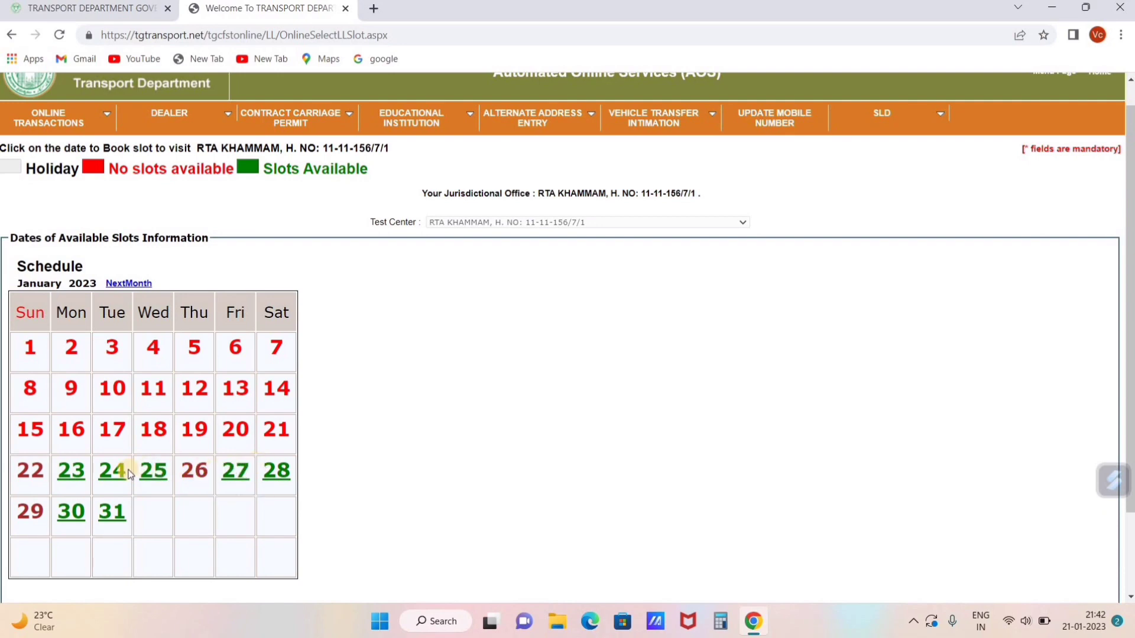
{"action": "scroll", "coordinate": [129, 473], "scroll_direction": "down", "scroll_amount": 1}
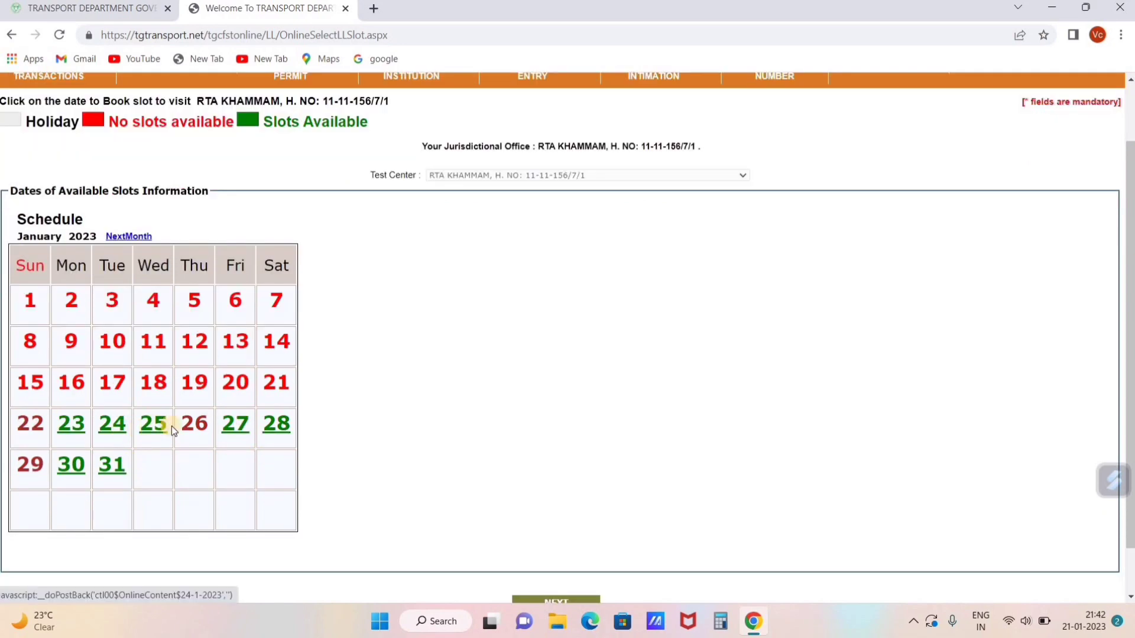
{"action": "left_click", "coordinate": [117, 432]}
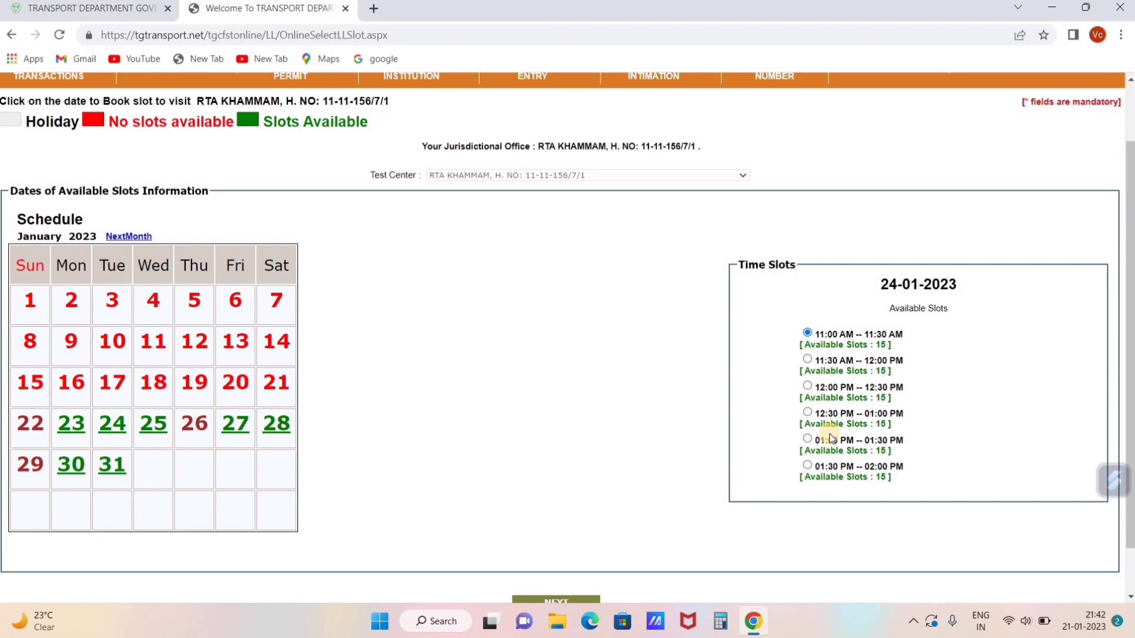
{"action": "scroll", "coordinate": [830, 437], "scroll_direction": "down", "scroll_amount": 1}
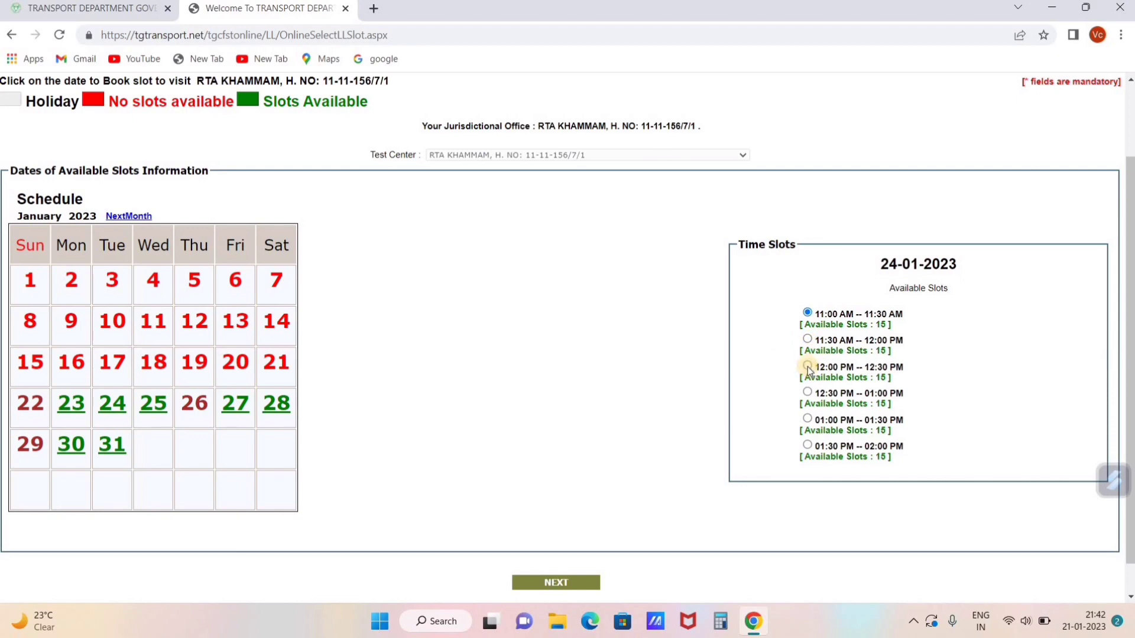
{"action": "left_click", "coordinate": [808, 366]}
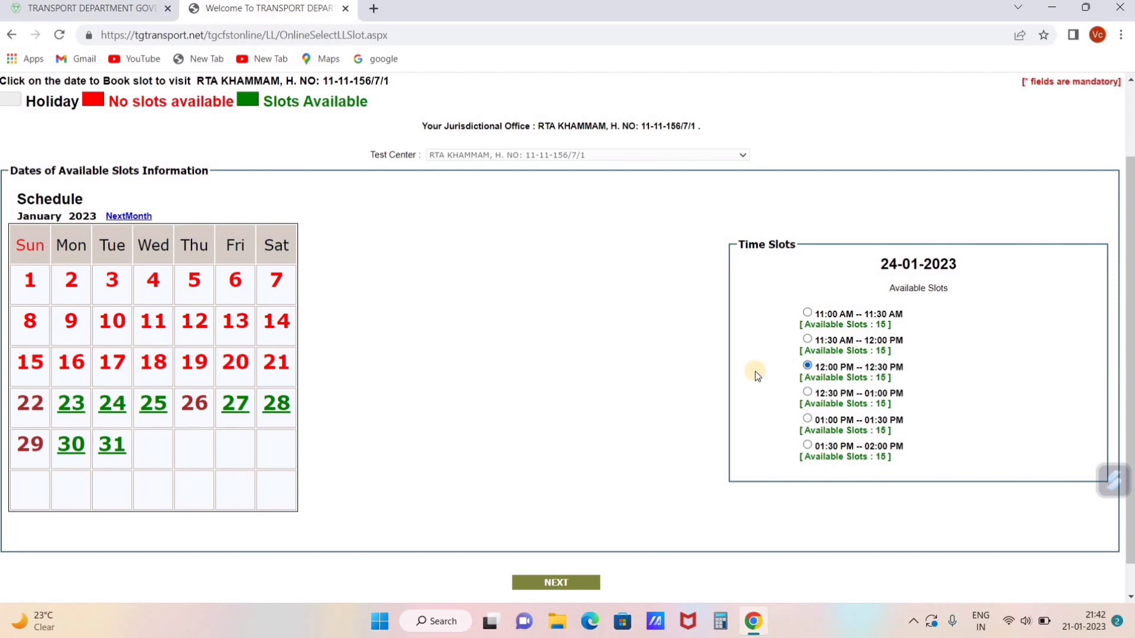
{"action": "scroll", "coordinate": [600, 422], "scroll_direction": "down", "scroll_amount": 1}
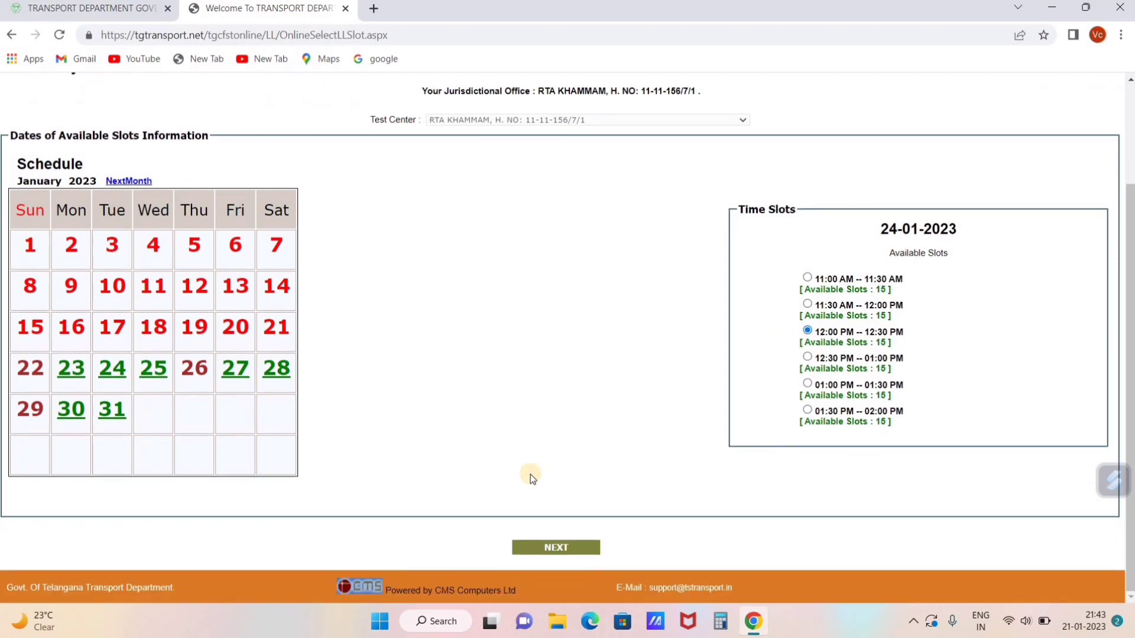
{"action": "left_click", "coordinate": [555, 549]}
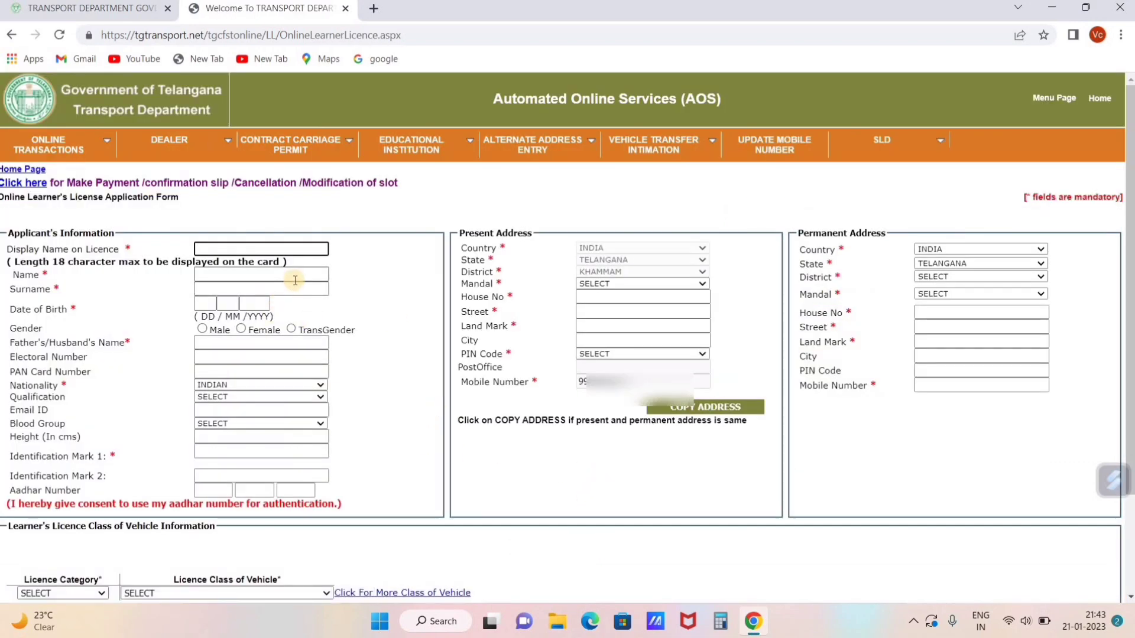
Step: Enter the applicant's display name, first name and surname
{"action": "scroll", "coordinate": [295, 280], "scroll_direction": "down", "scroll_amount": 1}
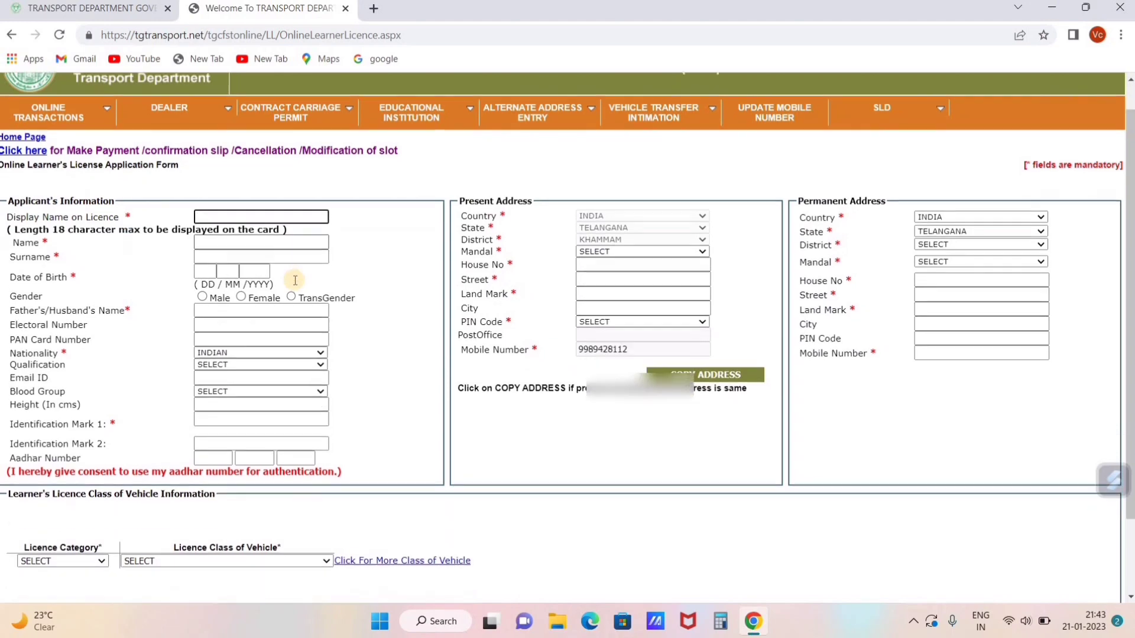
{"action": "scroll", "coordinate": [295, 280], "scroll_direction": "up", "scroll_amount": 1}
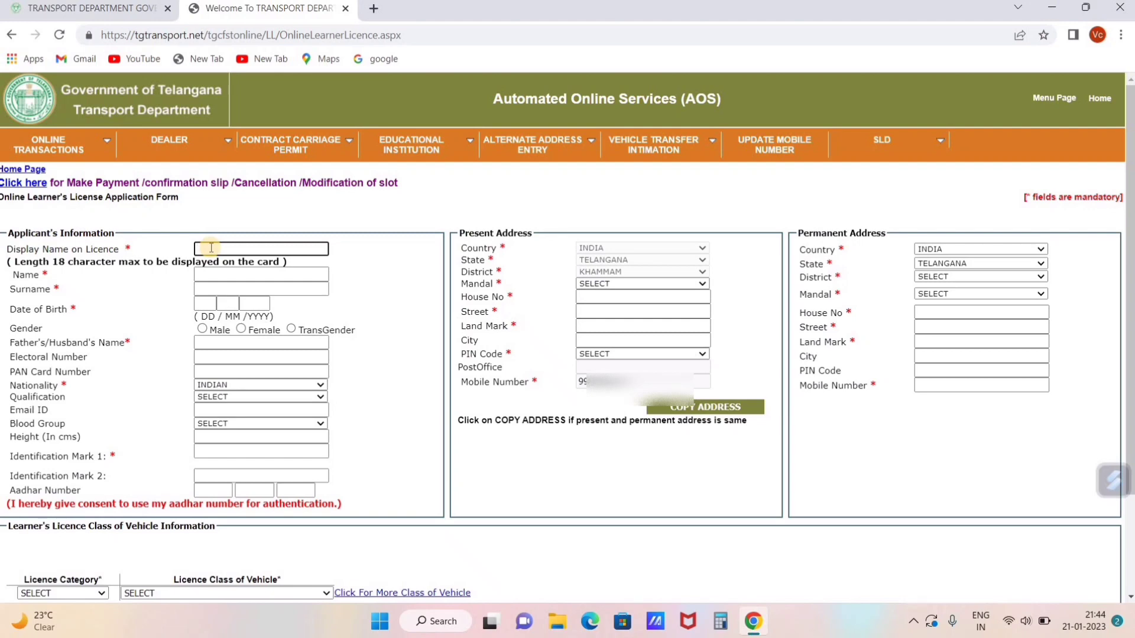
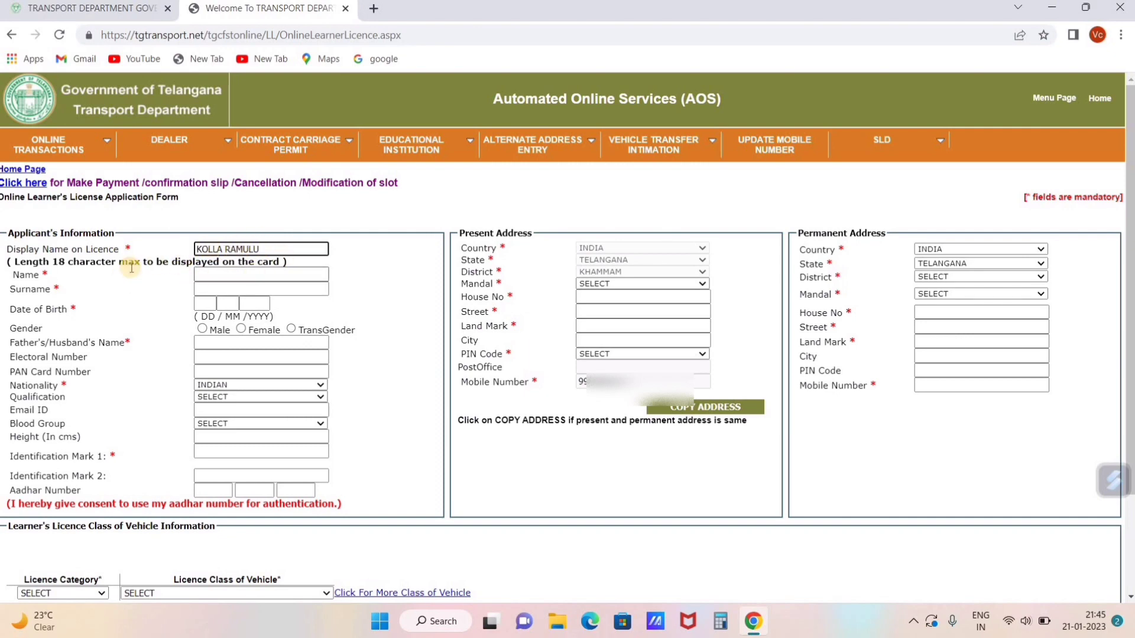
{"action": "left_click", "coordinate": [223, 274]}
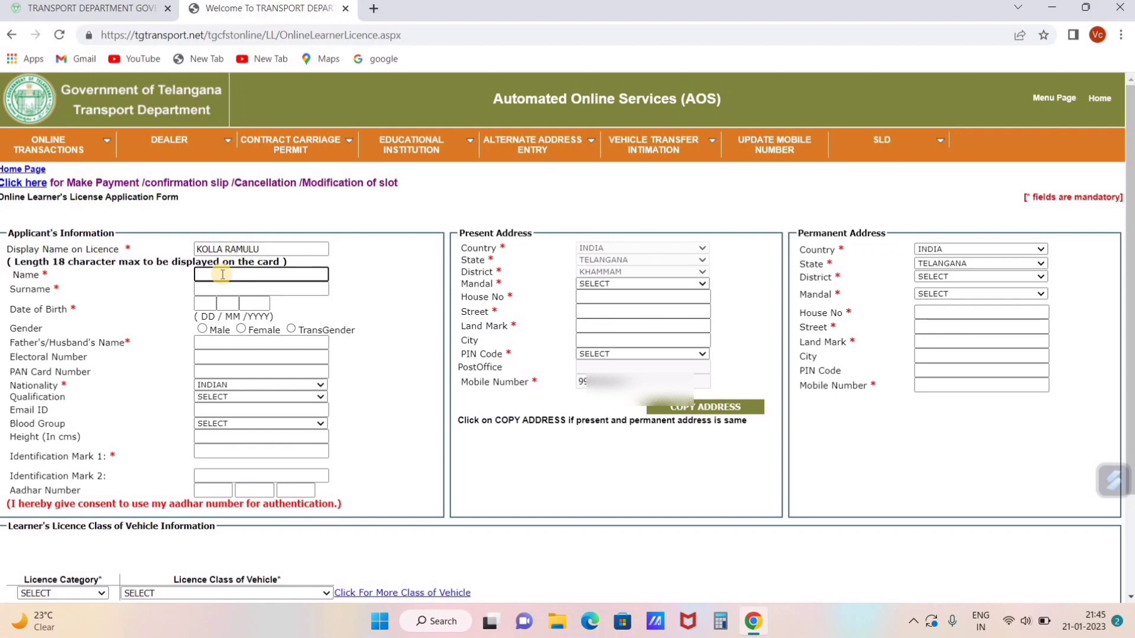
{"action": "left_click", "coordinate": [228, 288]}
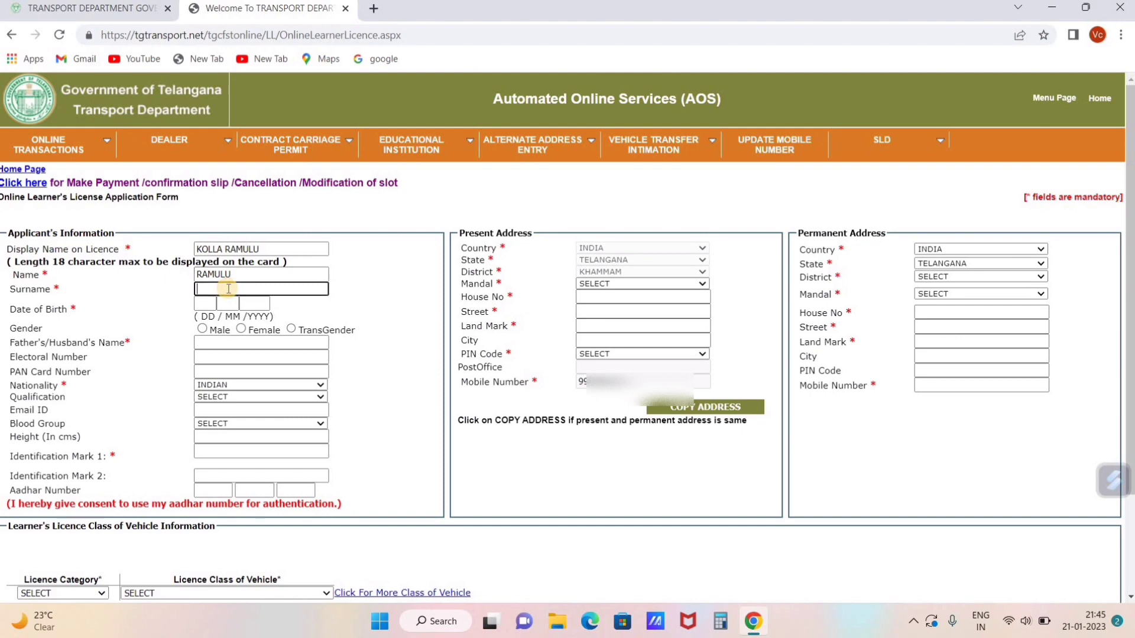
{"action": "left_click", "coordinate": [198, 305]}
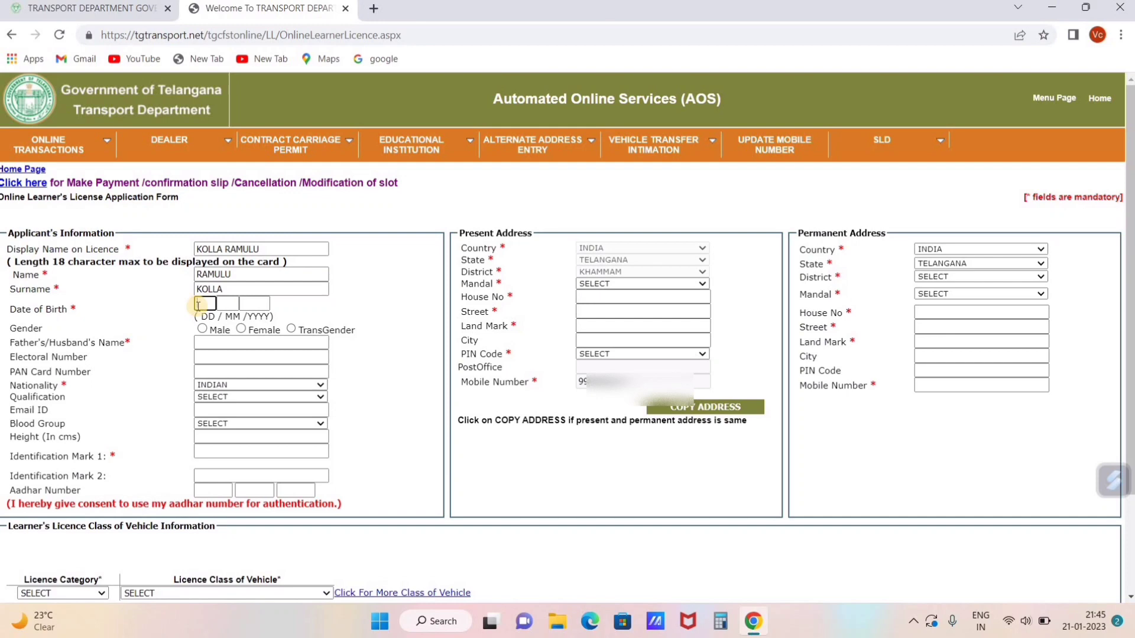
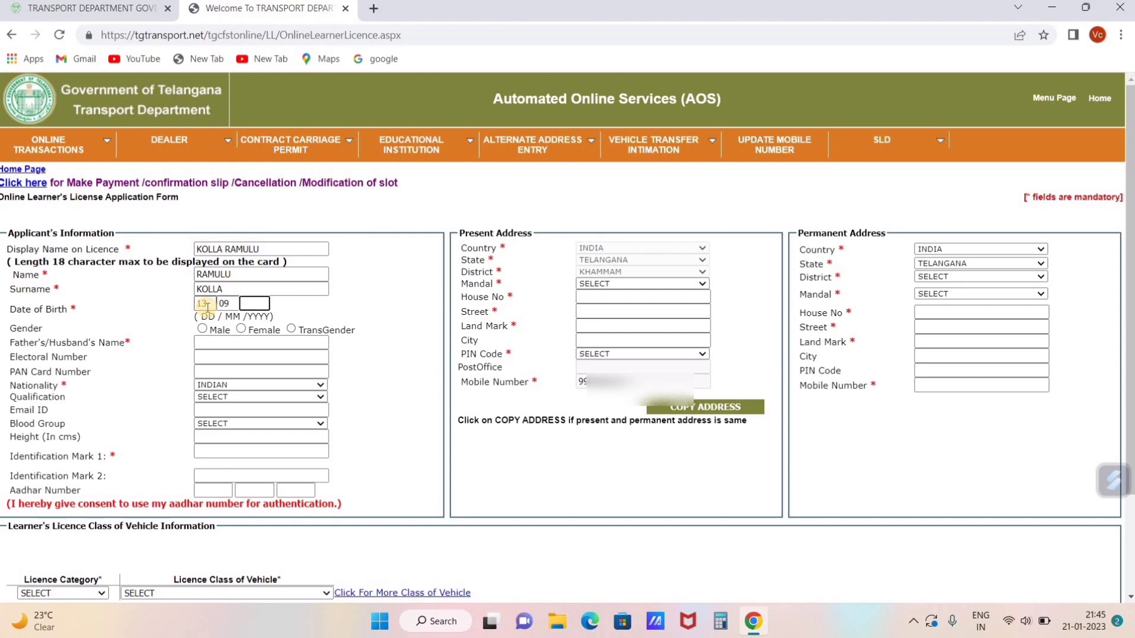
{"action": "left_click", "coordinate": [202, 329]}
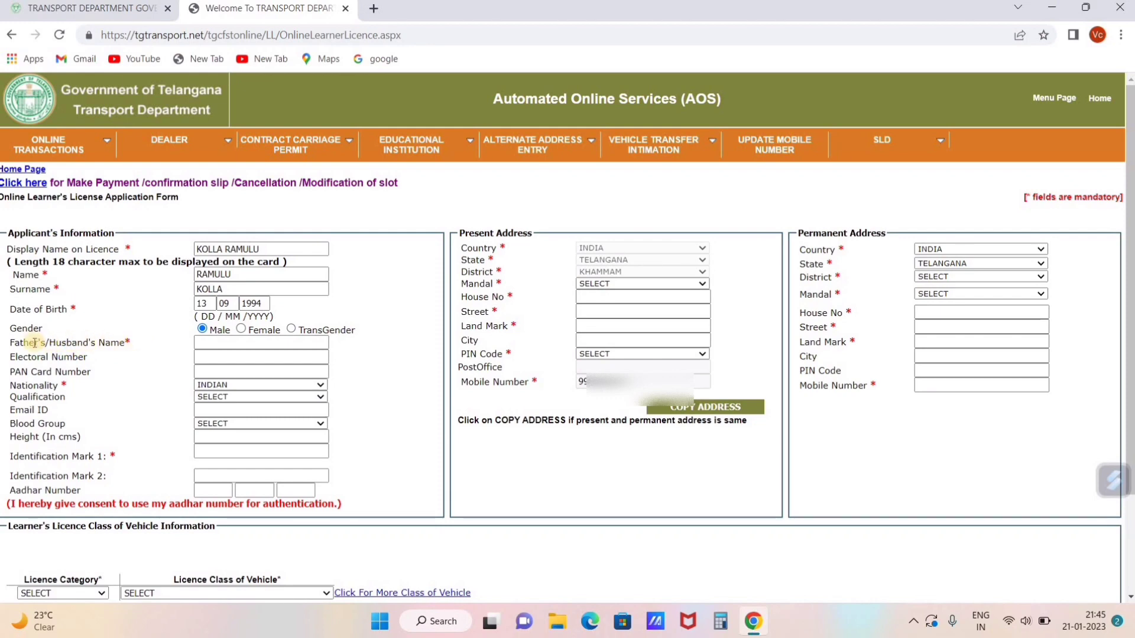
{"action": "left_click", "coordinate": [219, 348]}
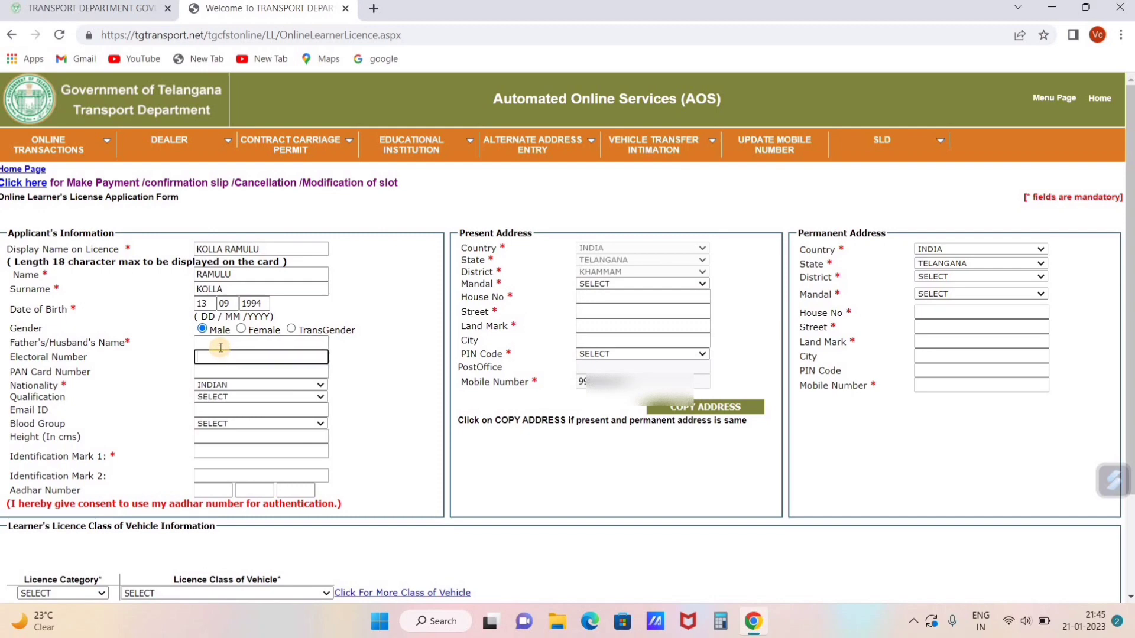
{"action": "left_click", "coordinate": [220, 344]}
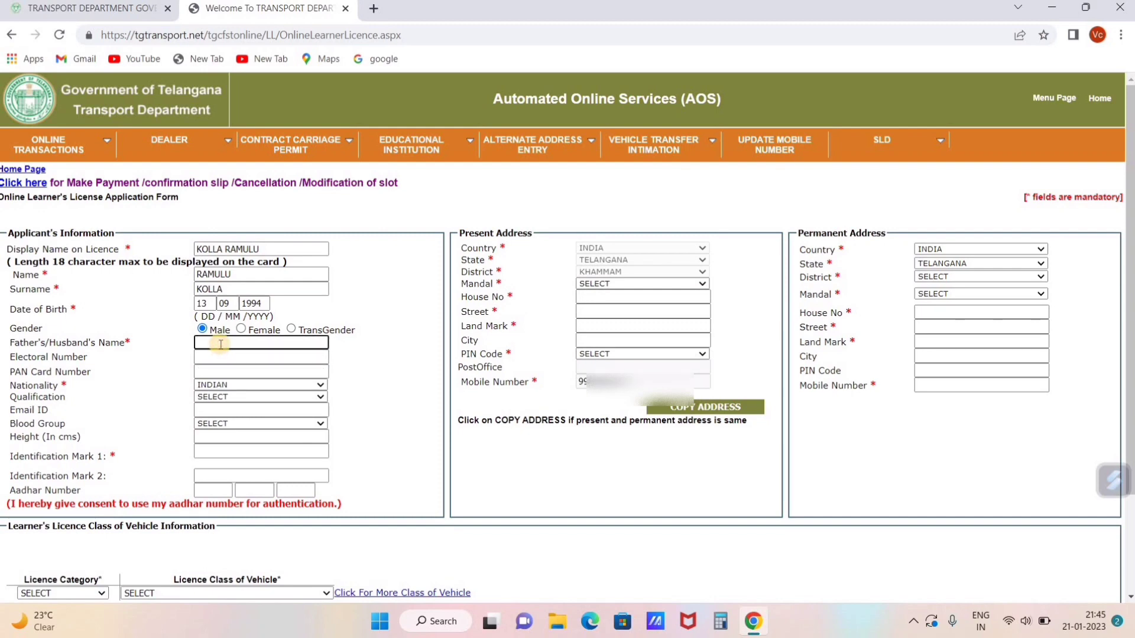
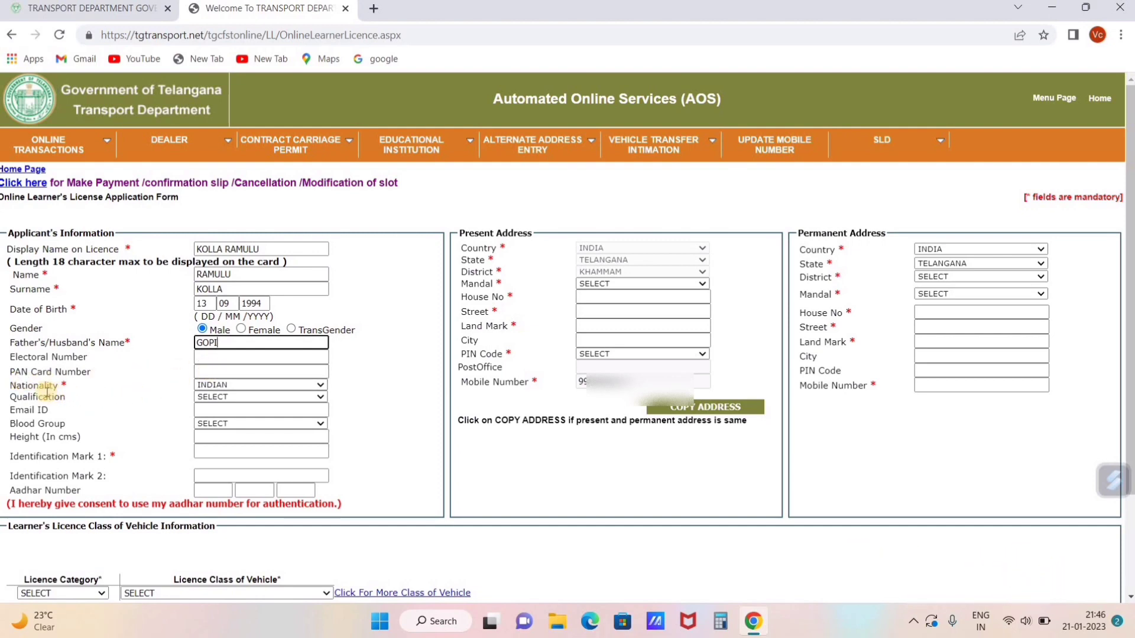
Step: Keep nationality INDIAN and set qualification to 10TH PASS, leaving blood group unset
{"action": "left_click", "coordinate": [250, 385]}
{"action": "left_click", "coordinate": [250, 385]}
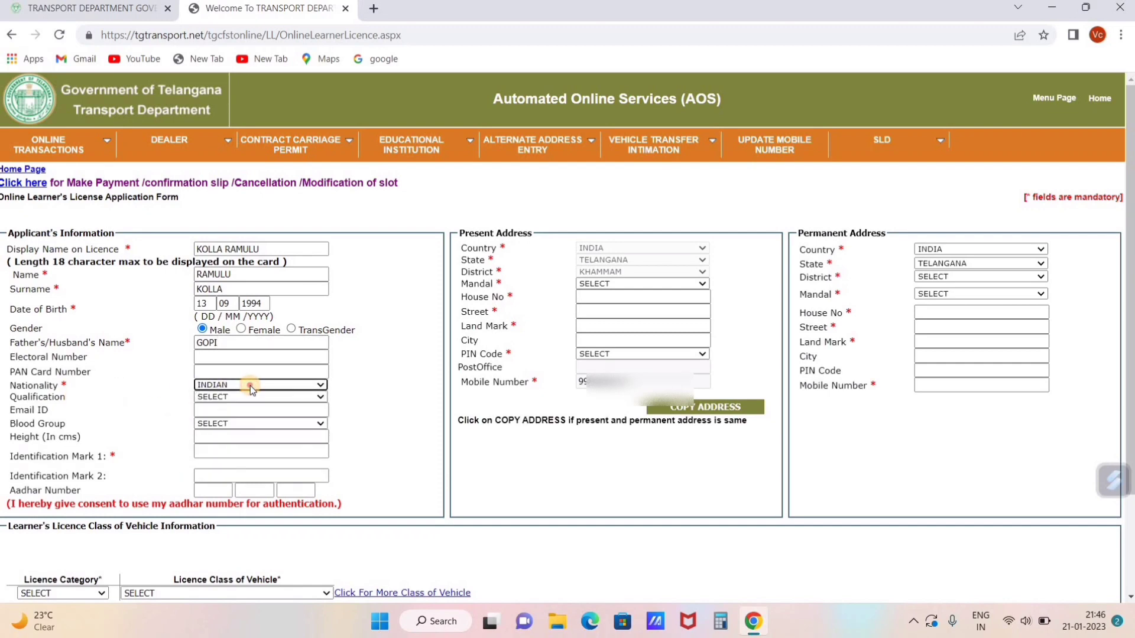
{"action": "left_click", "coordinate": [250, 385]}
{"action": "left_click", "coordinate": [247, 390]}
{"action": "left_click", "coordinate": [240, 397]}
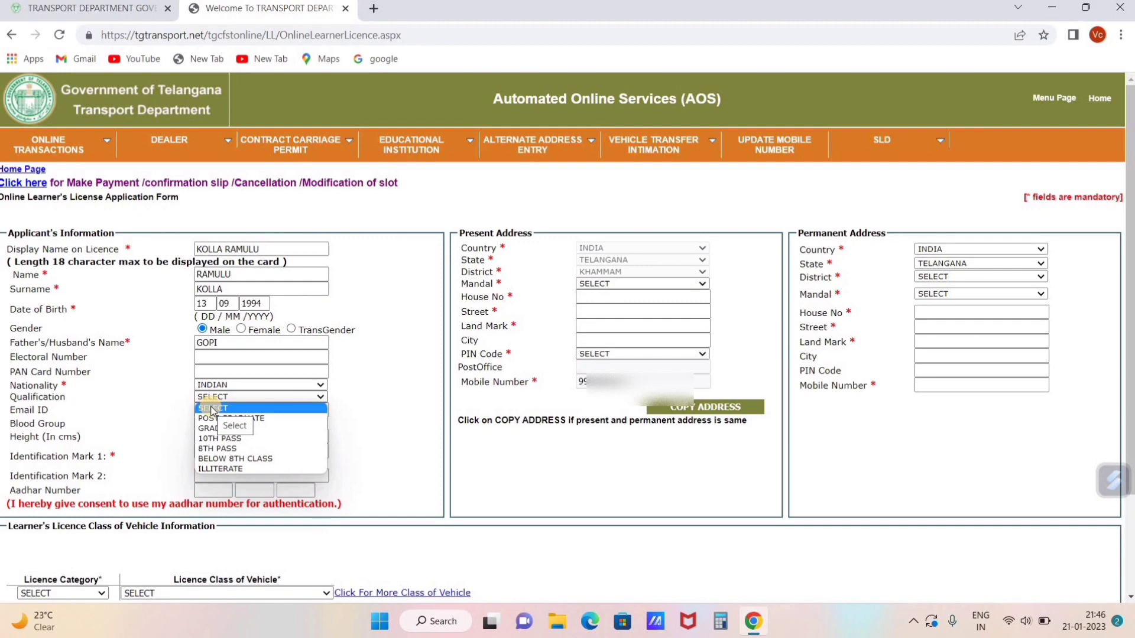
{"action": "left_click", "coordinate": [226, 437]}
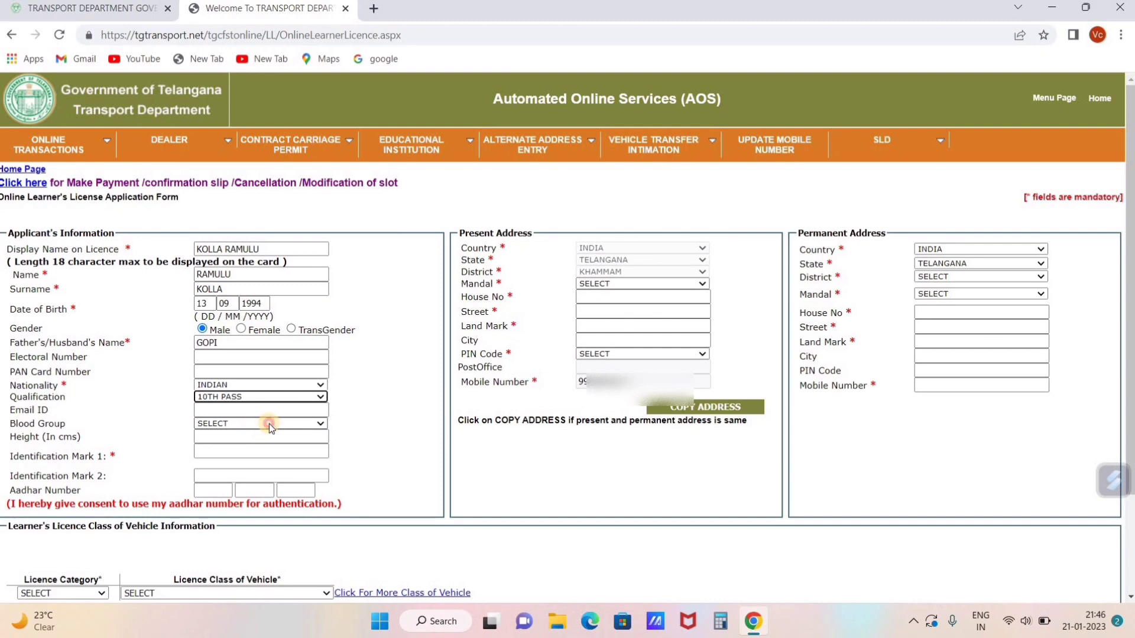
{"action": "left_click", "coordinate": [269, 423]}
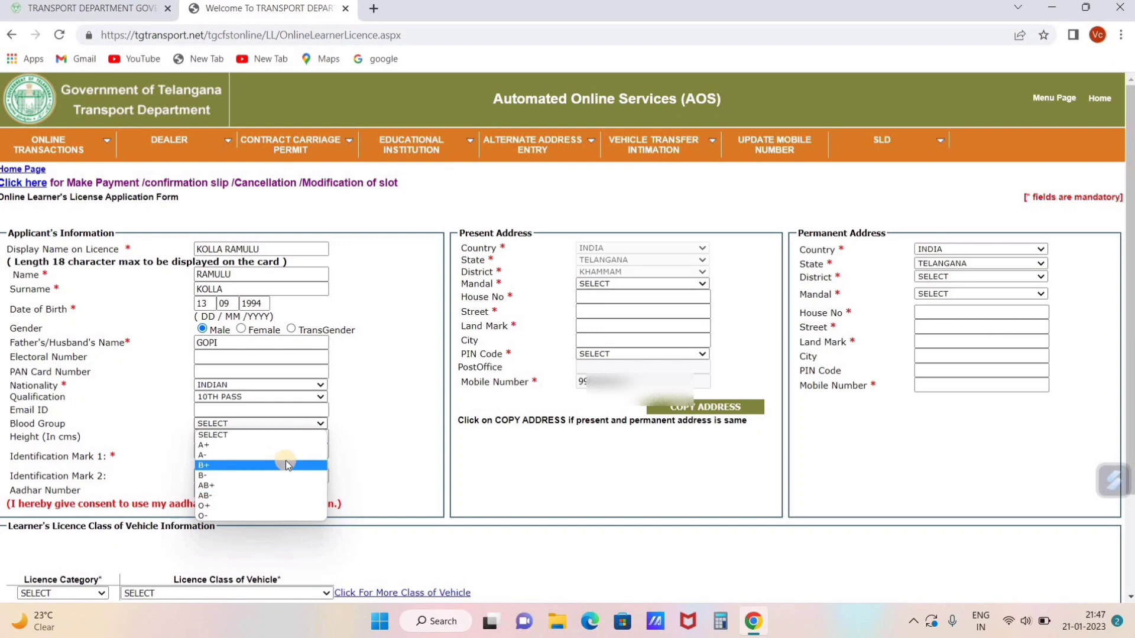
{"action": "left_click", "coordinate": [16, 444]}
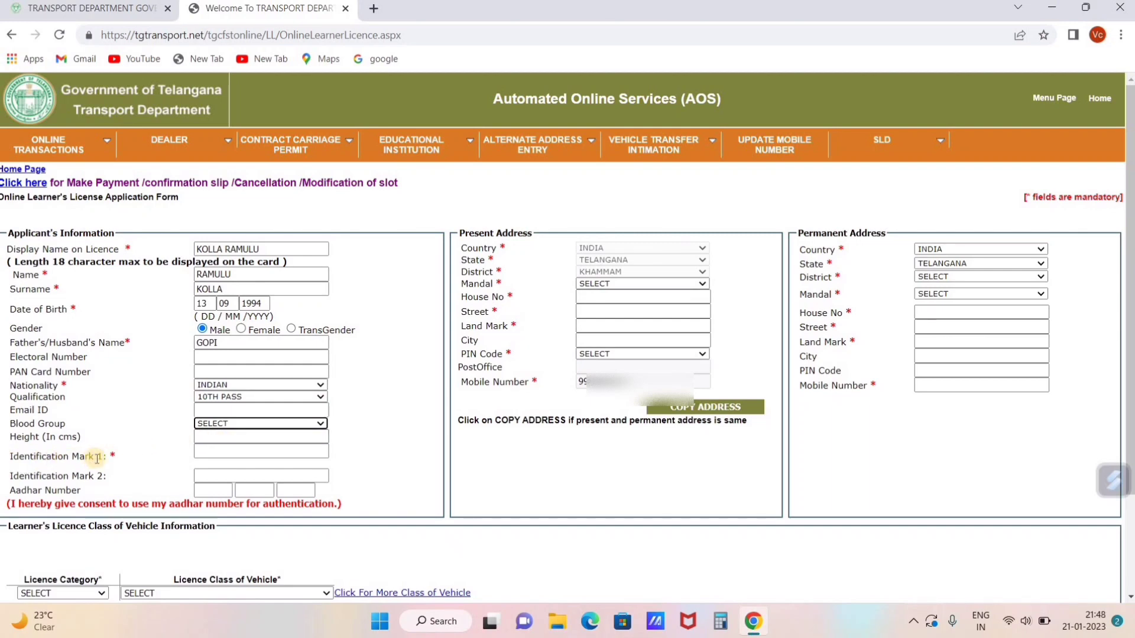
{"action": "left_click", "coordinate": [205, 454]}
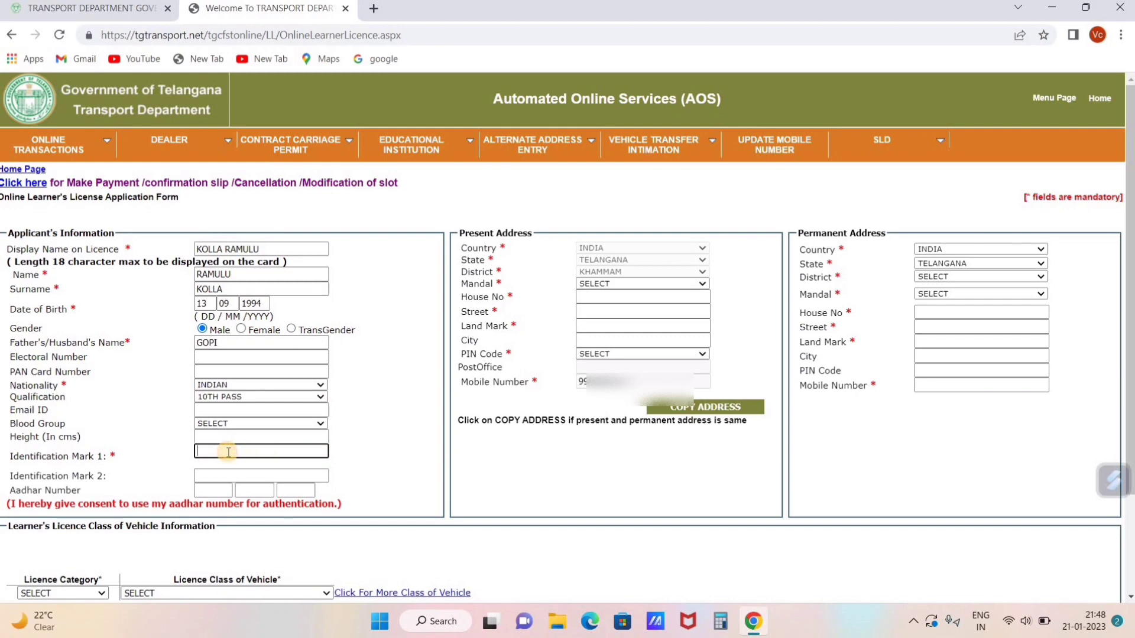
Step: Enter 'A MOLE ON RIGHT HAND' as Identification Mark 1
{"action": "type", "text": "A MOLE  ON RIGHT HAND"}
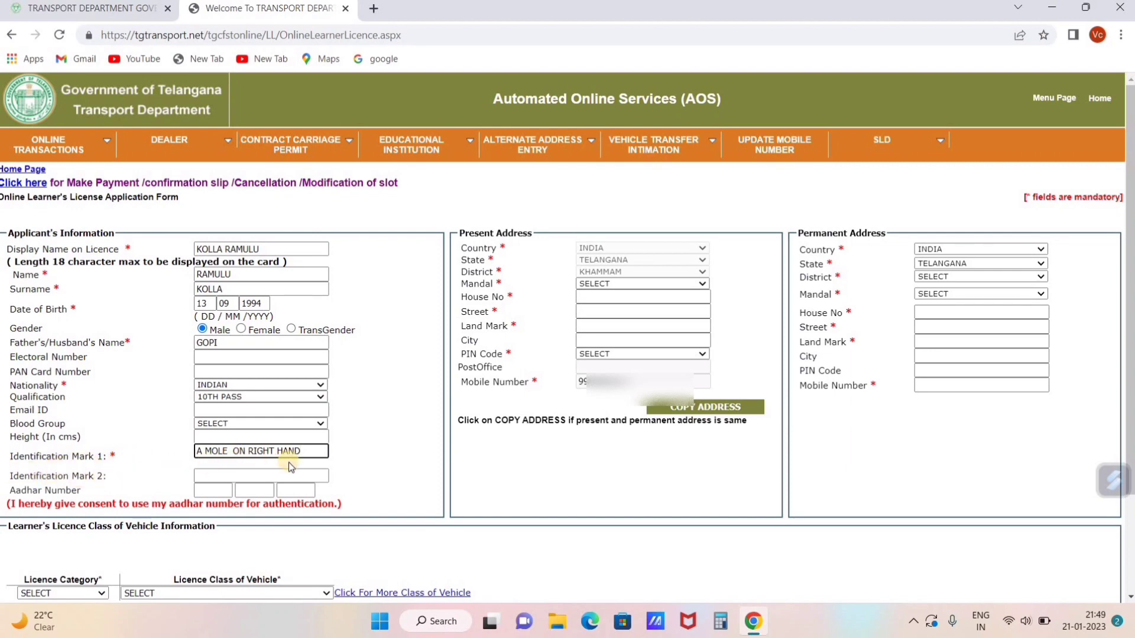
{"action": "scroll", "coordinate": [254, 471], "scroll_direction": "down", "scroll_amount": 1}
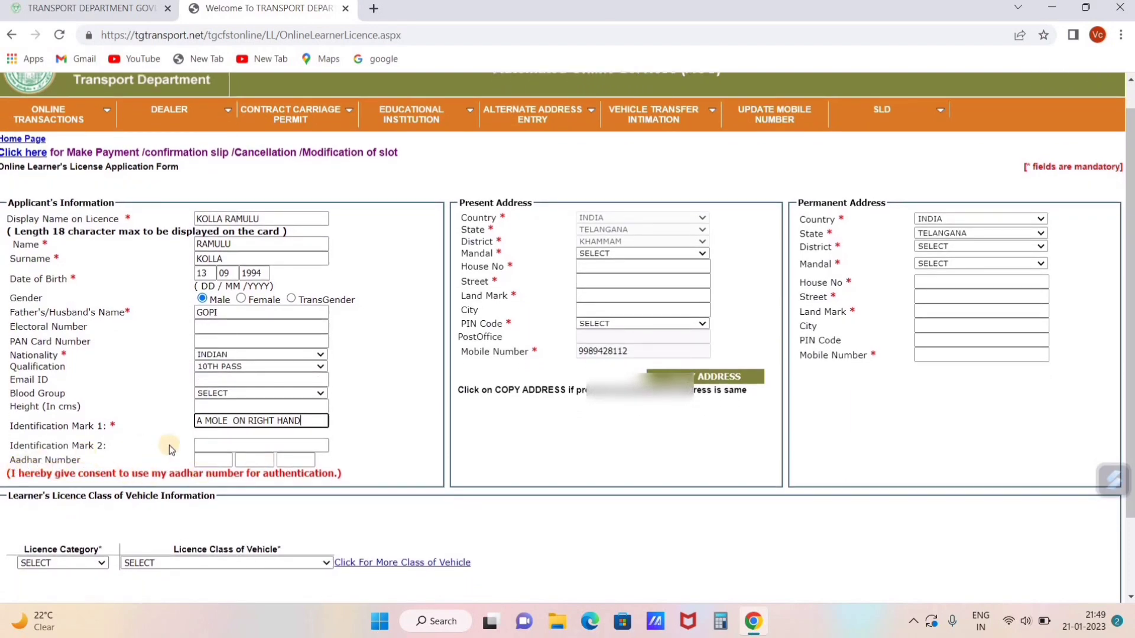
{"action": "left_click", "coordinate": [225, 461]}
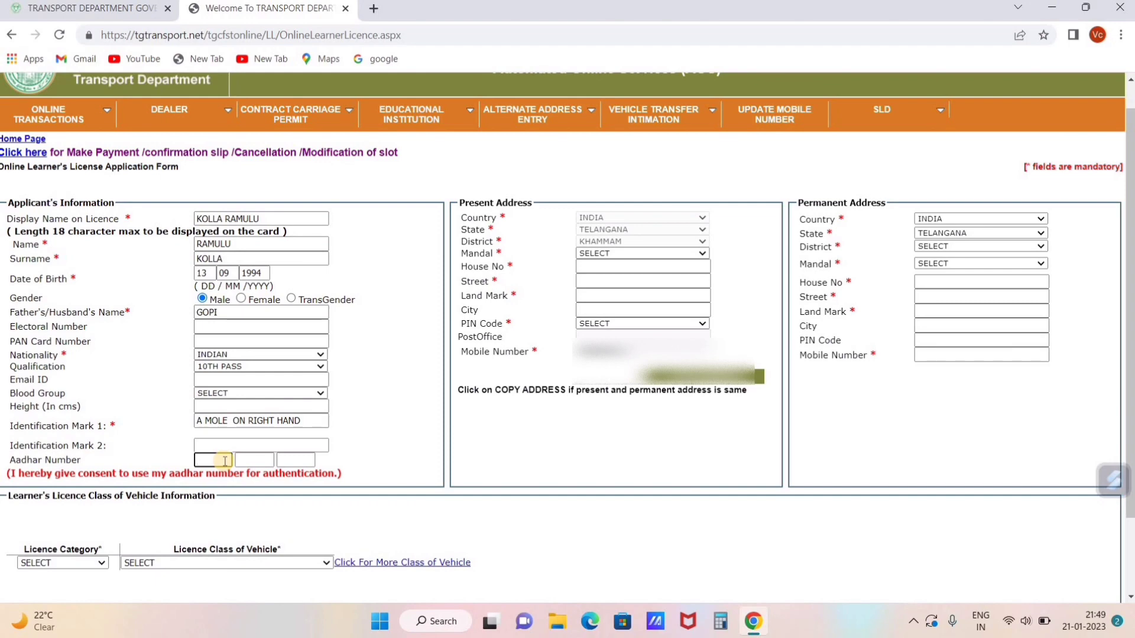
{"action": "scroll", "coordinate": [418, 443], "scroll_direction": "up", "scroll_amount": 1}
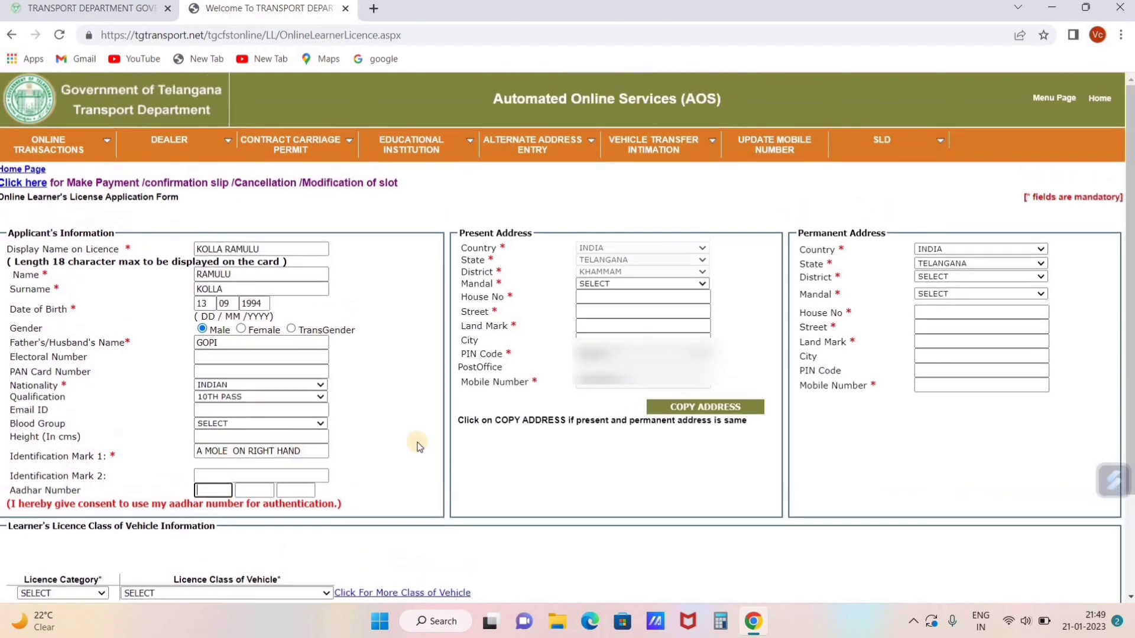
{"action": "left_click", "coordinate": [652, 283]}
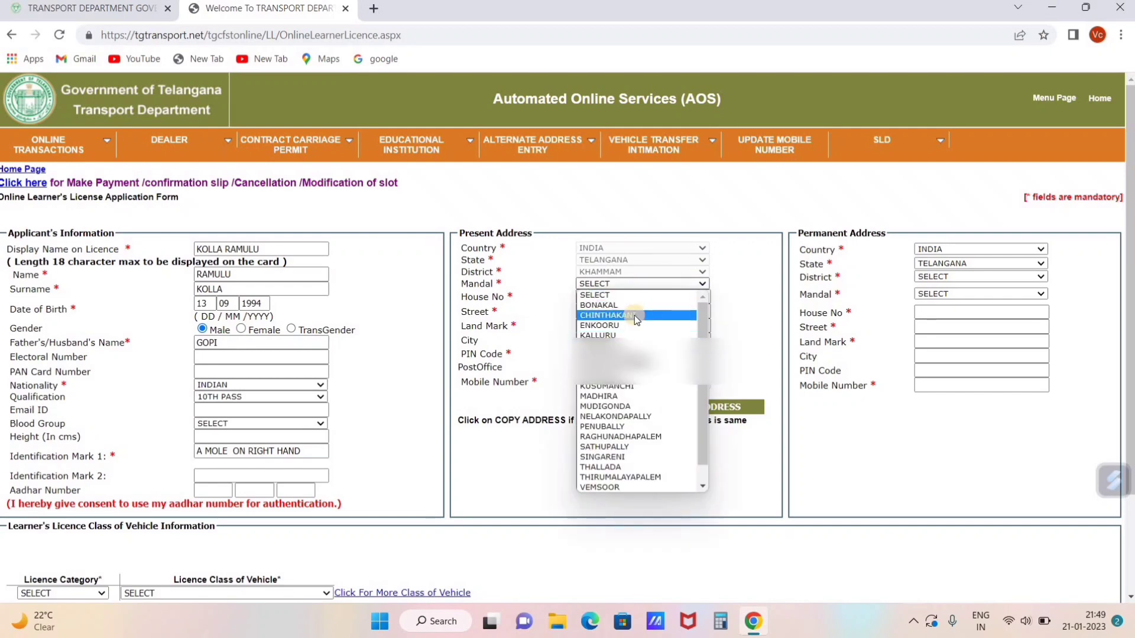
{"action": "left_click", "coordinate": [633, 314]}
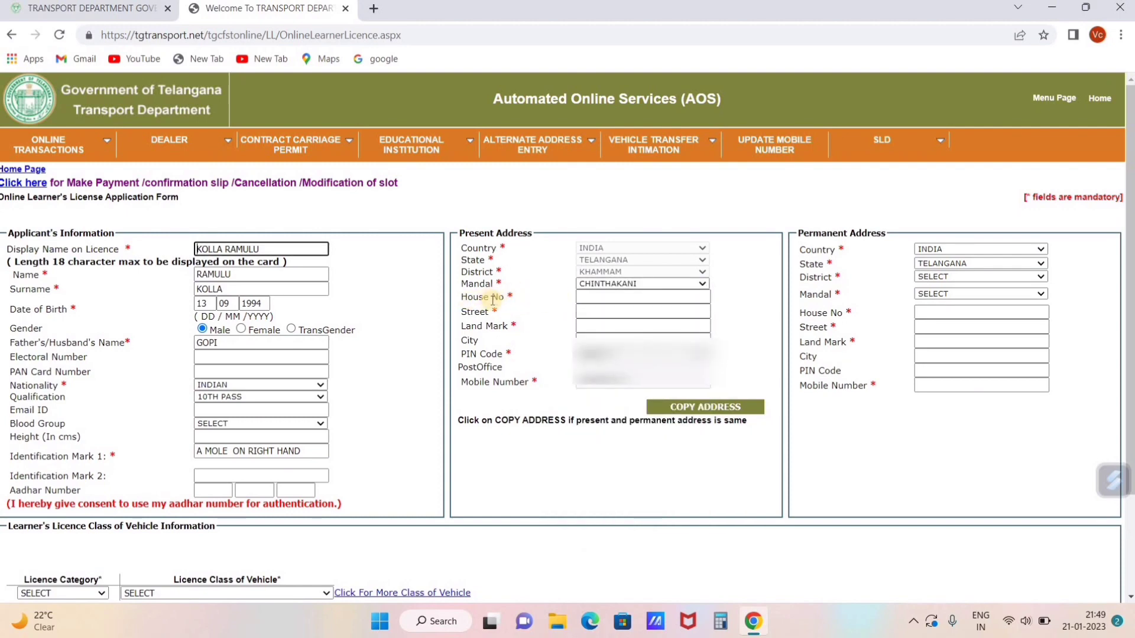
{"action": "left_click", "coordinate": [596, 295]}
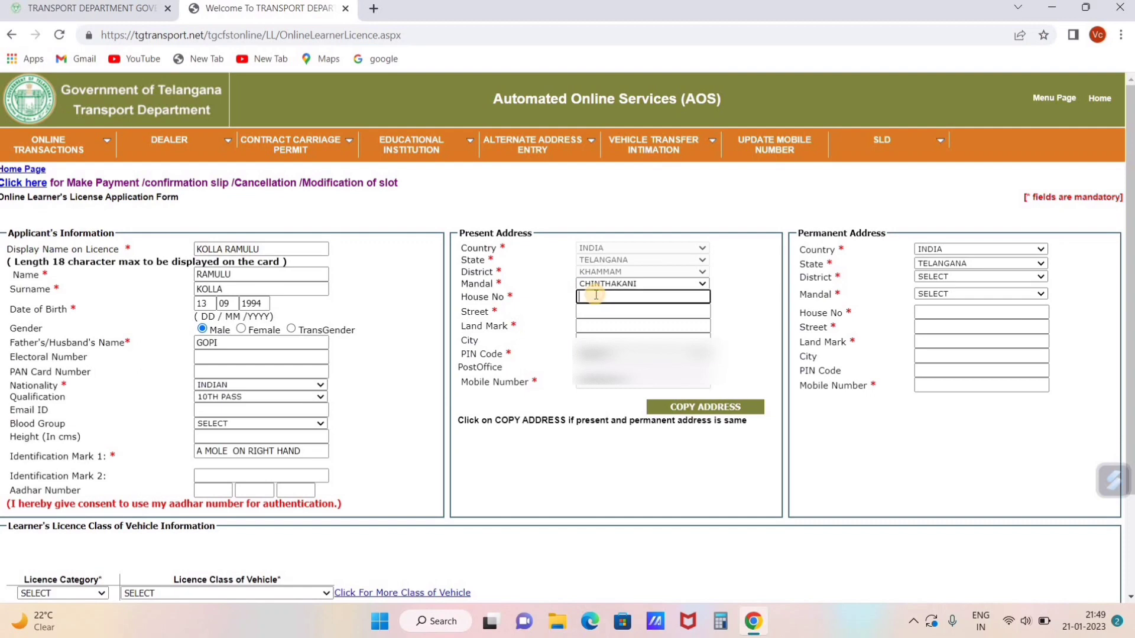
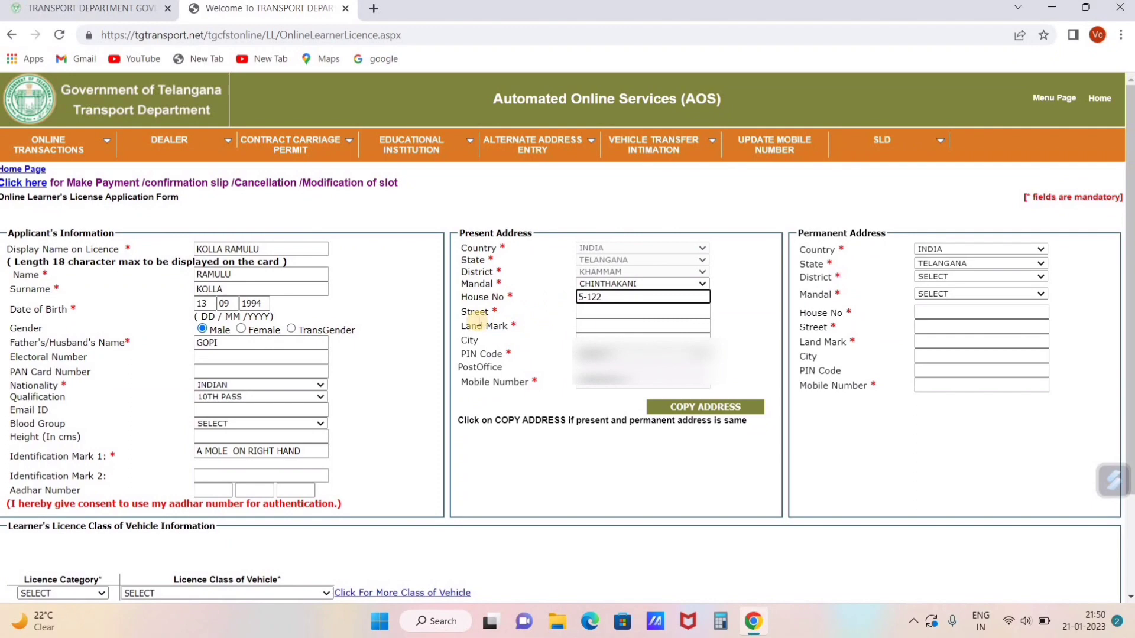
{"action": "left_click", "coordinate": [615, 313]}
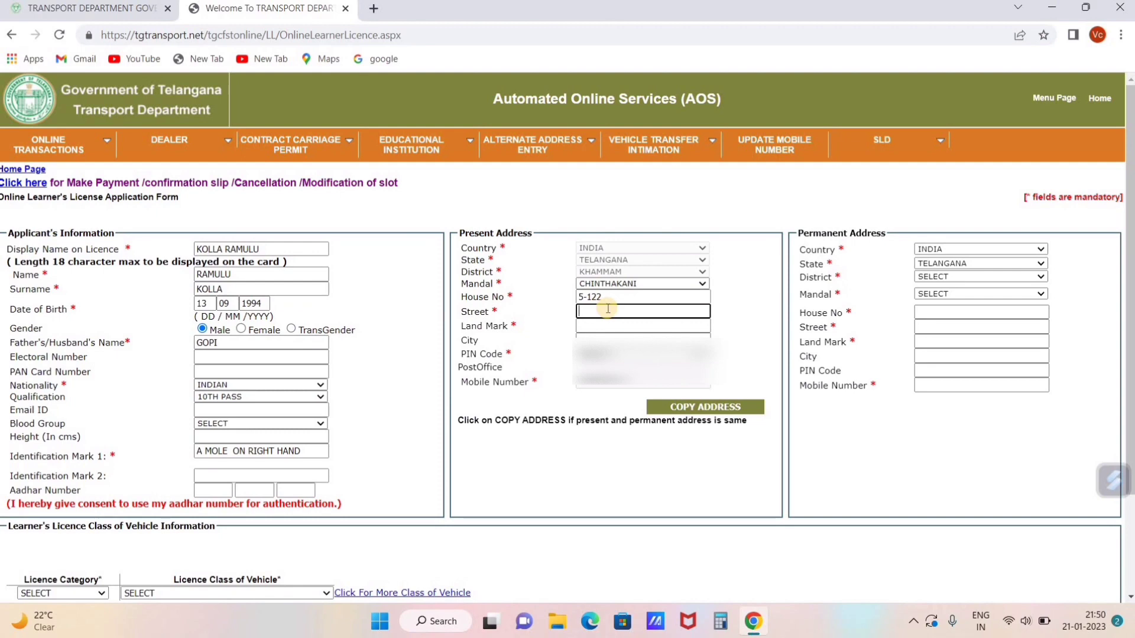
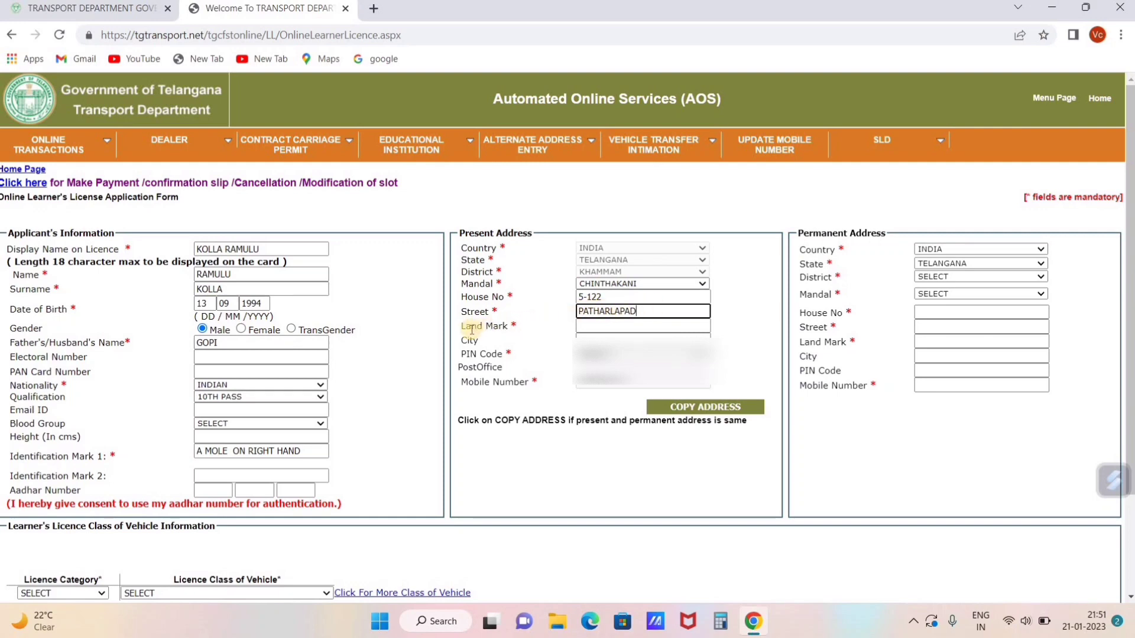
Step: Move past the land mark and city fields and pick the present-address PIN code
{"action": "left_click", "coordinate": [590, 326]}
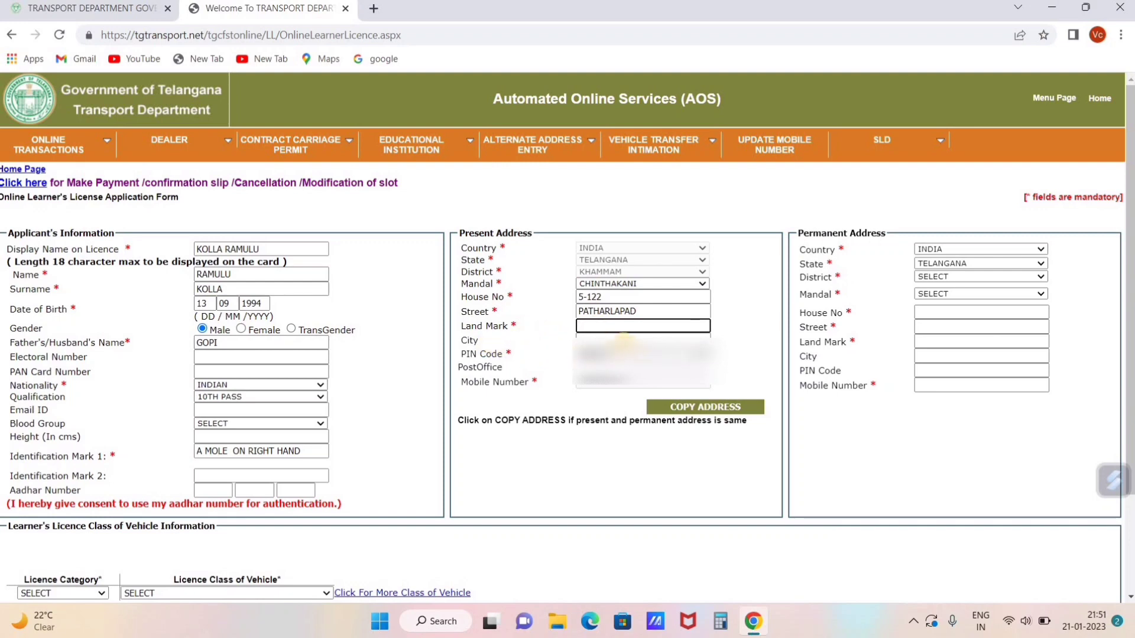
{"action": "left_click", "coordinate": [614, 336]}
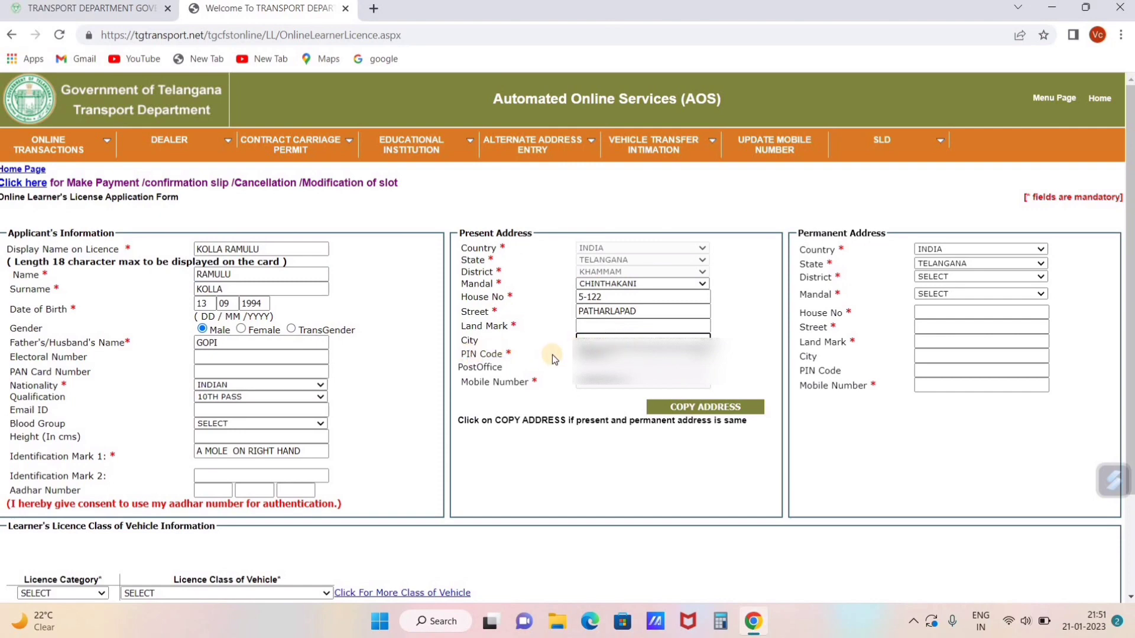
{"action": "left_click", "coordinate": [596, 353]}
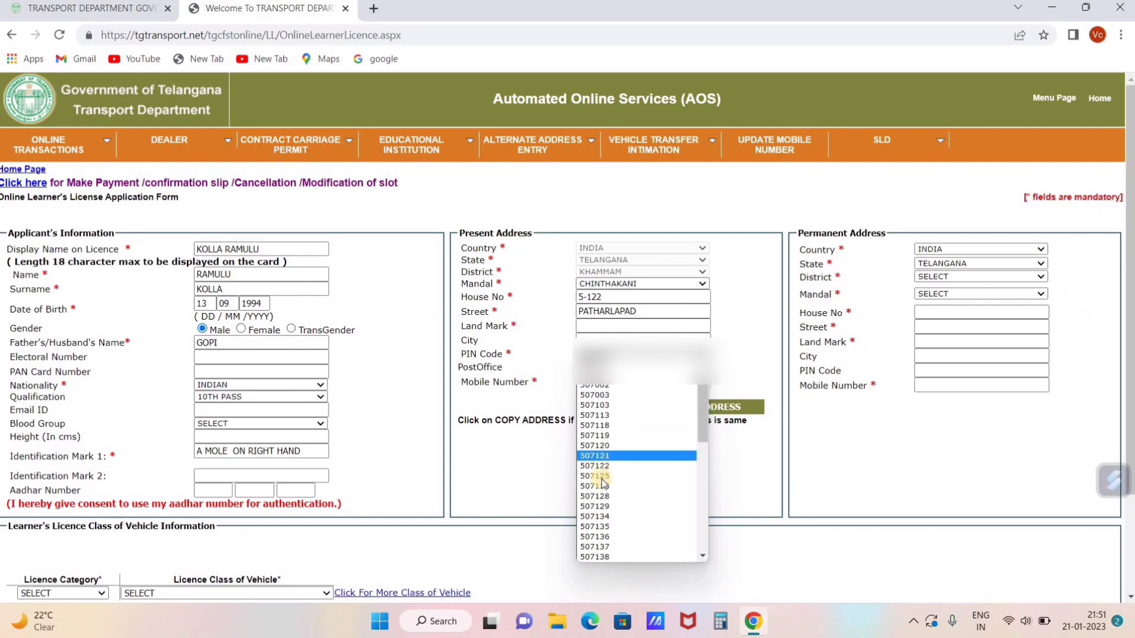
{"action": "scroll", "coordinate": [606, 520], "scroll_direction": "down", "scroll_amount": 2}
{"action": "left_click", "coordinate": [600, 517]}
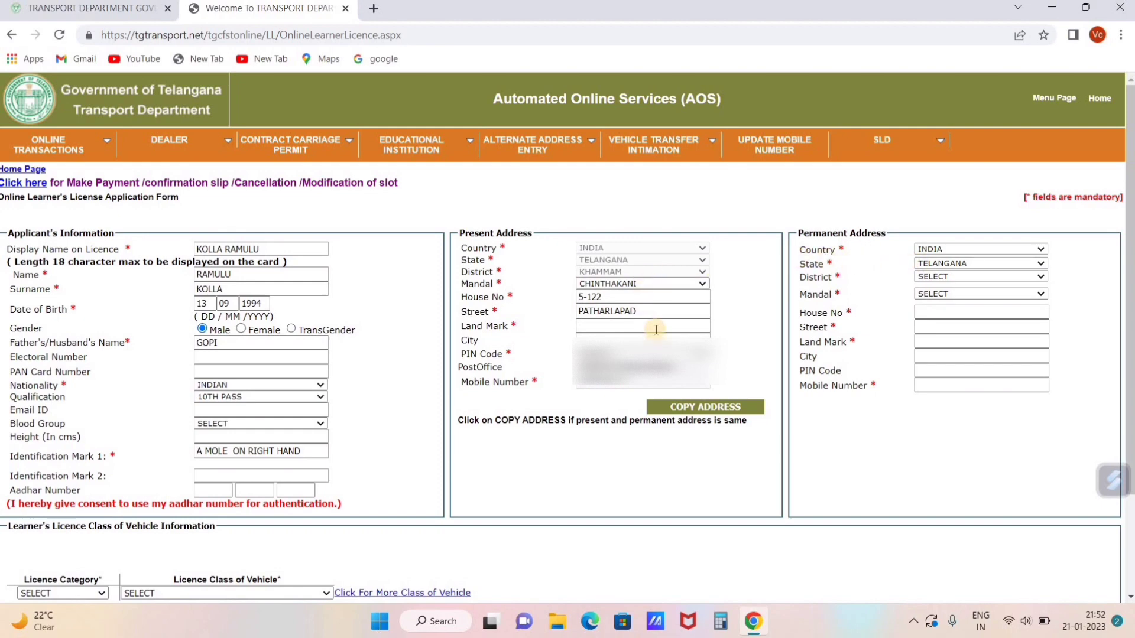
Step: Copy the present address into the permanent address and enter land mark AHS
{"action": "left_click", "coordinate": [701, 408]}
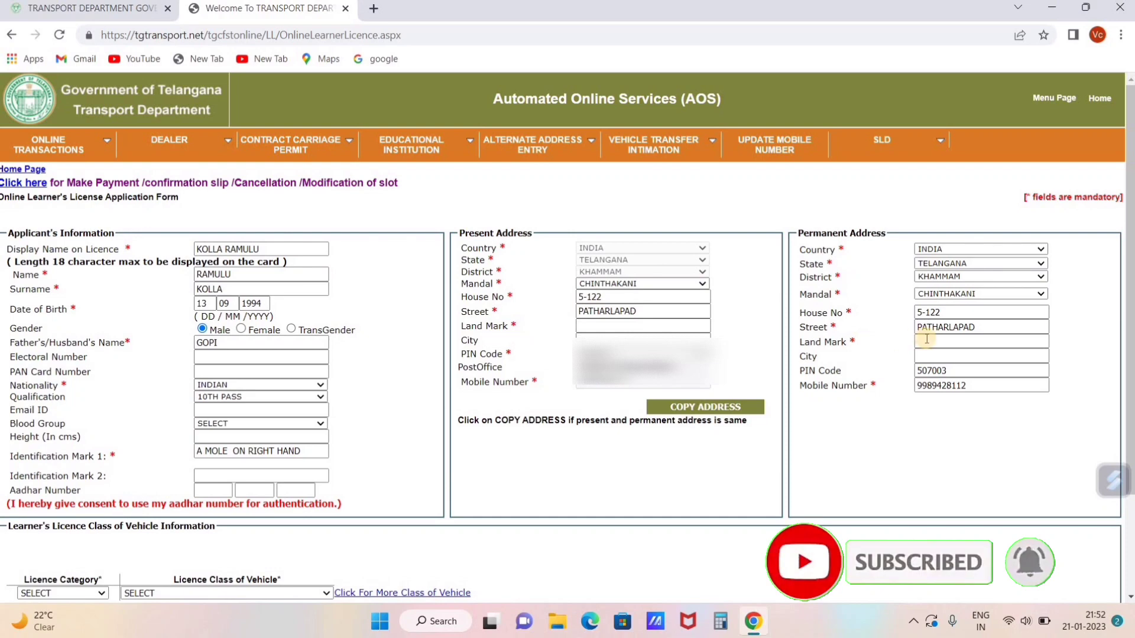
{"action": "left_click", "coordinate": [928, 340]}
{"action": "left_click", "coordinate": [928, 339]}
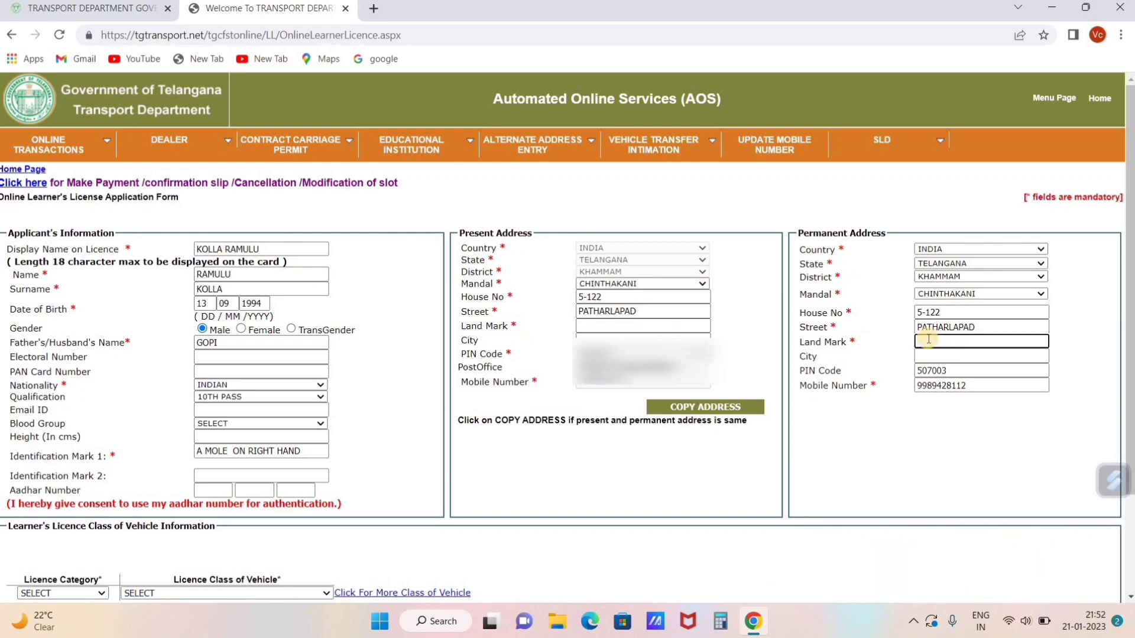
{"action": "type", "text": "AHS"}
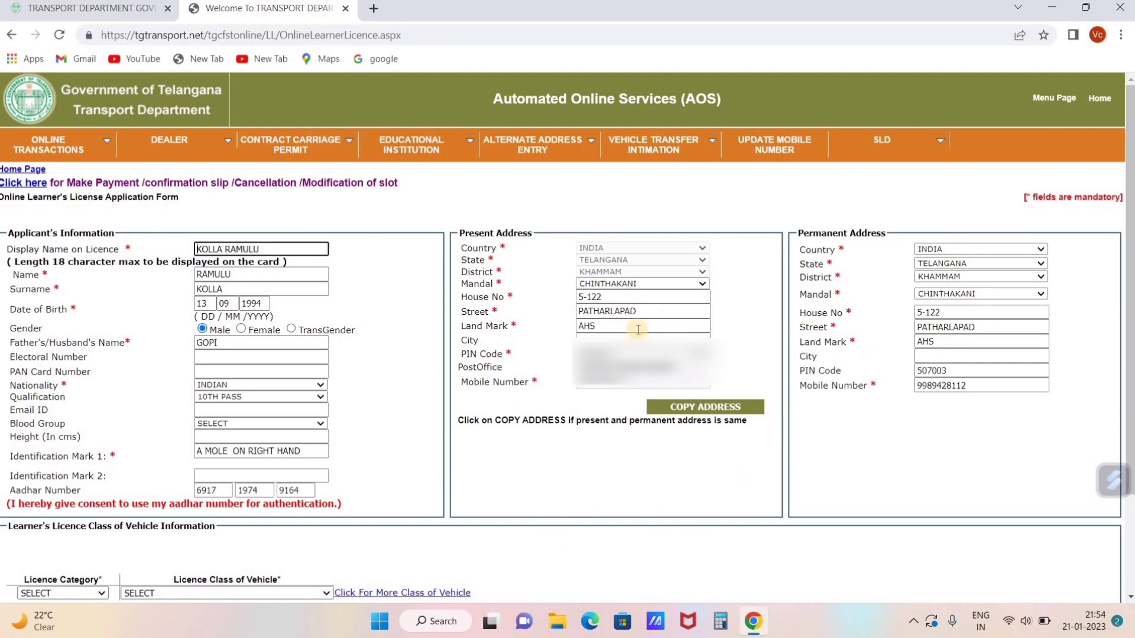
{"action": "scroll", "coordinate": [559, 449], "scroll_direction": "down", "scroll_amount": 2}
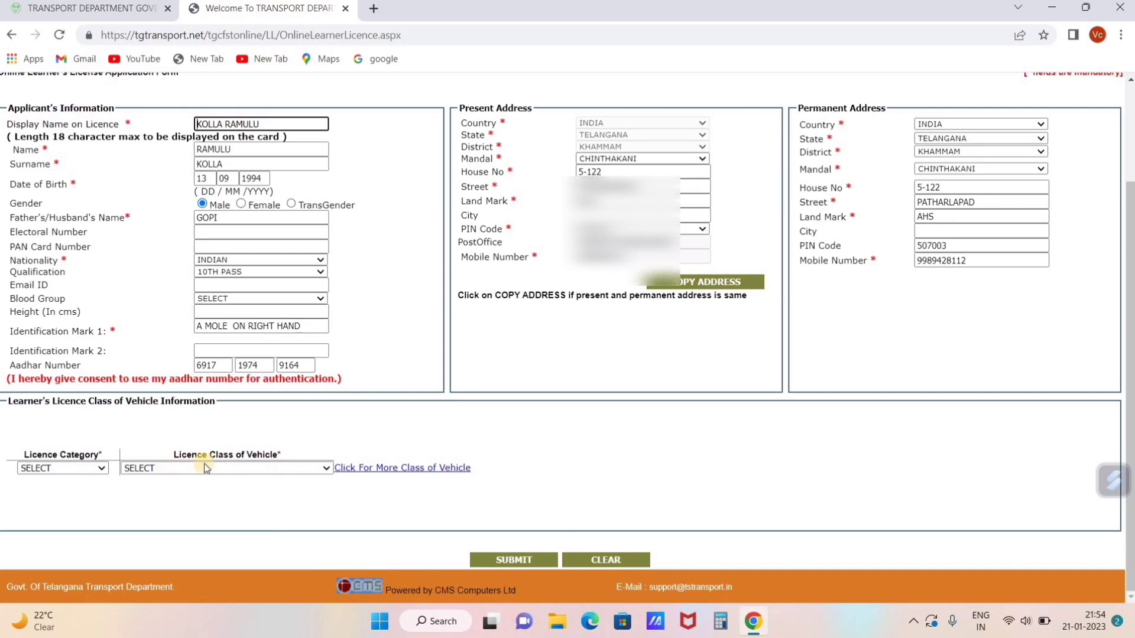
Step: Set the first vehicle class to NON-TRANSPORT / MOTOR CYCLE WITH GEAR
{"action": "left_click", "coordinate": [74, 468]}
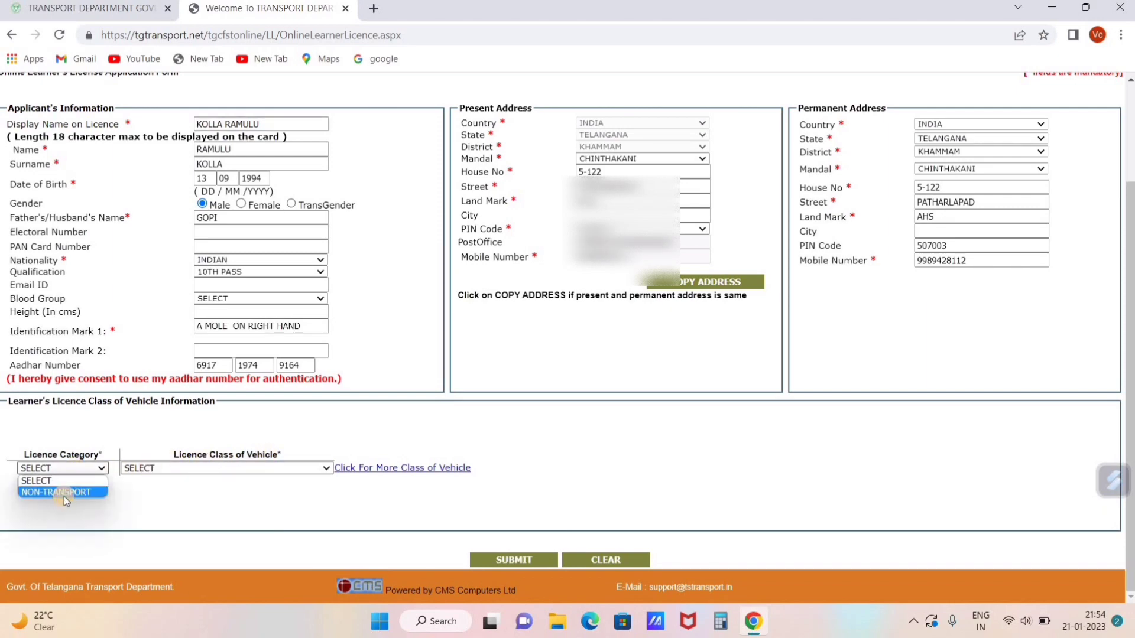
{"action": "left_click", "coordinate": [64, 492]}
{"action": "scroll", "coordinate": [129, 501], "scroll_direction": "down", "scroll_amount": 2}
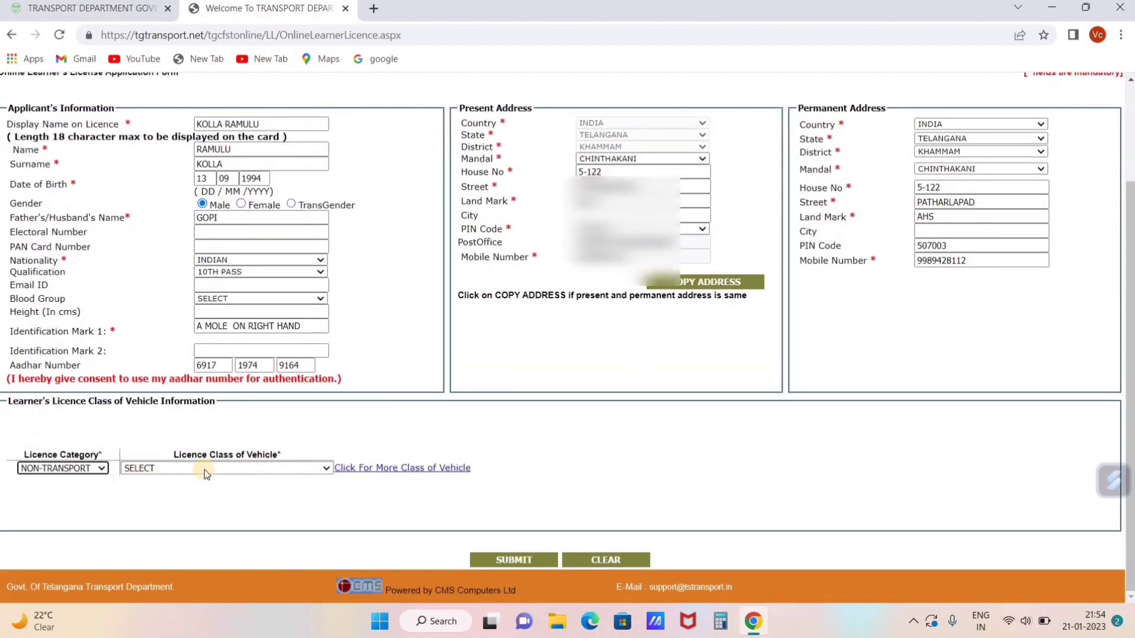
{"action": "left_click", "coordinate": [204, 469]}
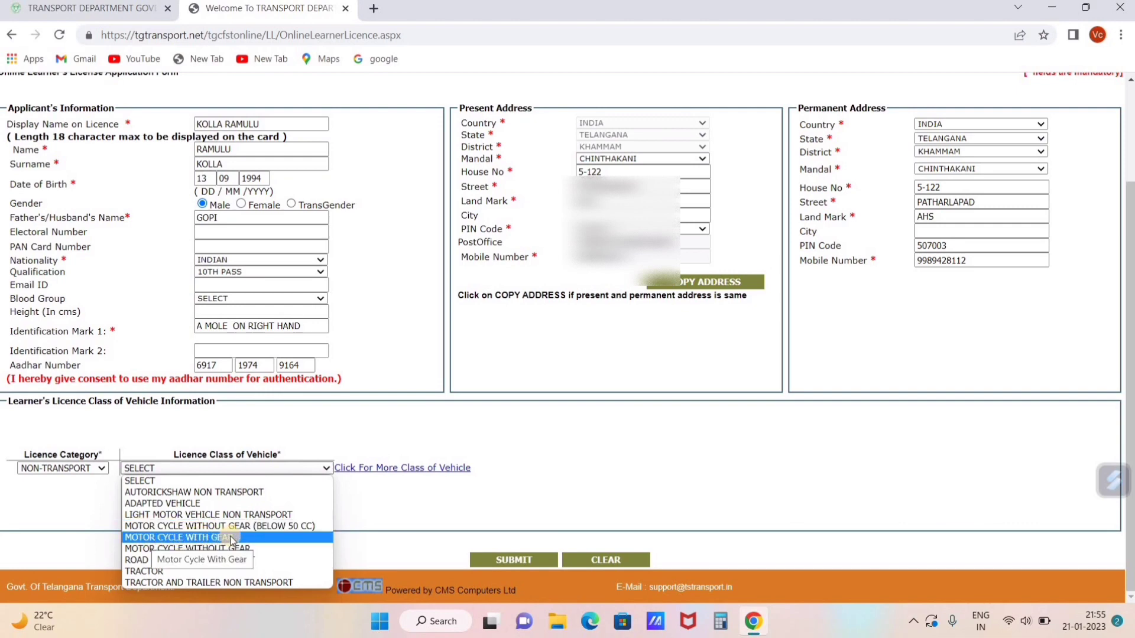
{"action": "left_click", "coordinate": [230, 536]}
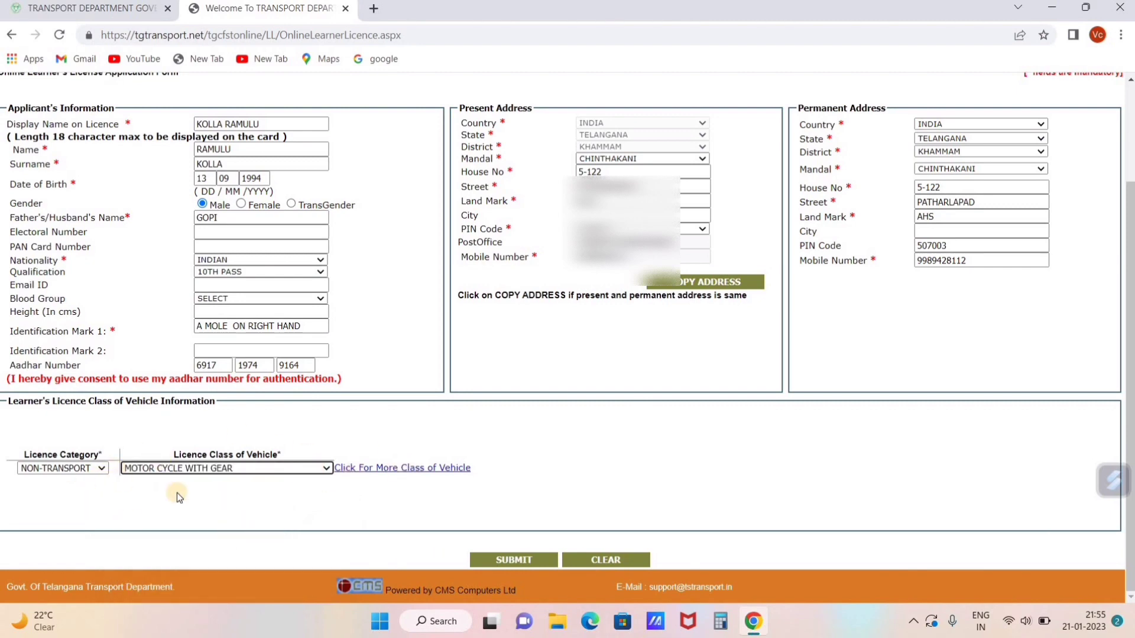
Step: Add a second class row: NON-TRANSPORT / LIGHT MOTOR VEHICLE NON TRANSPORT
{"action": "left_click", "coordinate": [391, 470]}
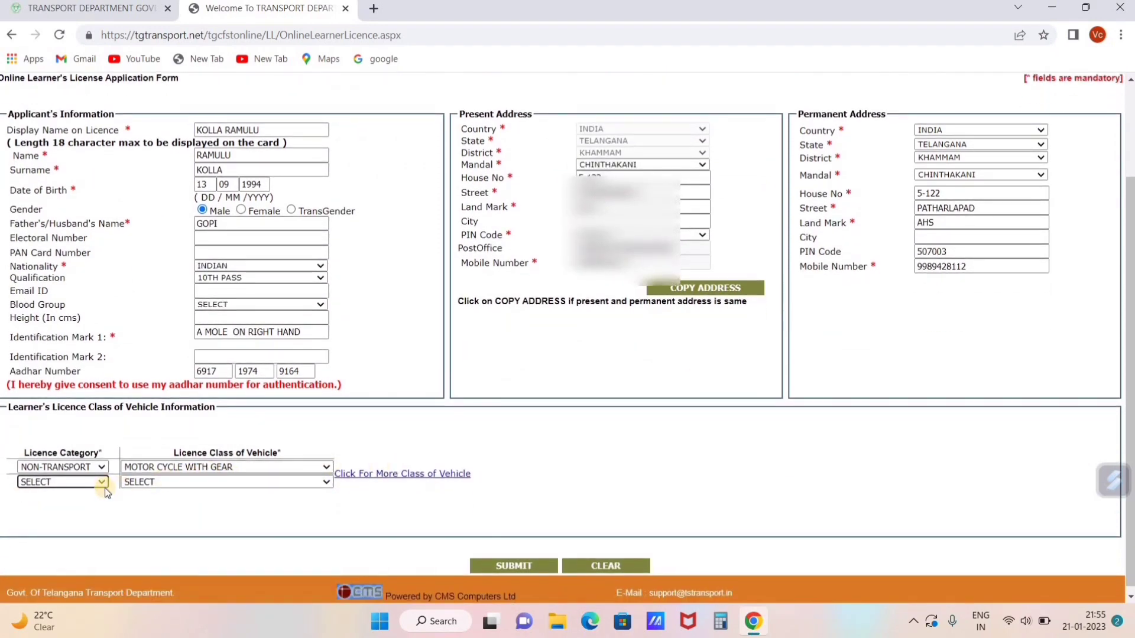
{"action": "left_click", "coordinate": [85, 480]}
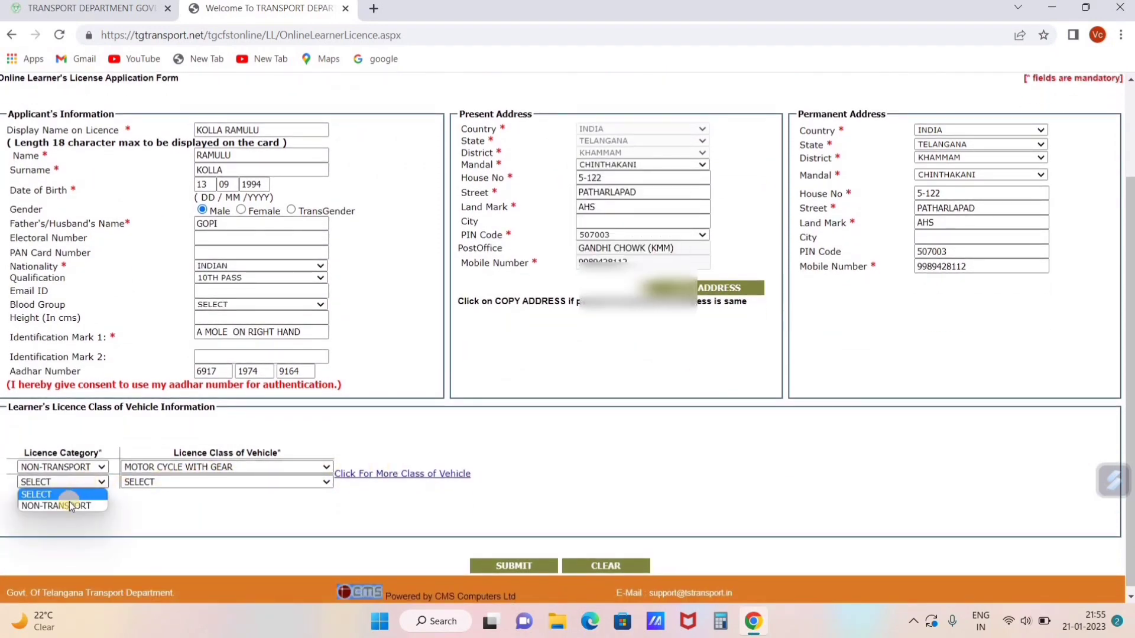
{"action": "left_click", "coordinate": [69, 504]}
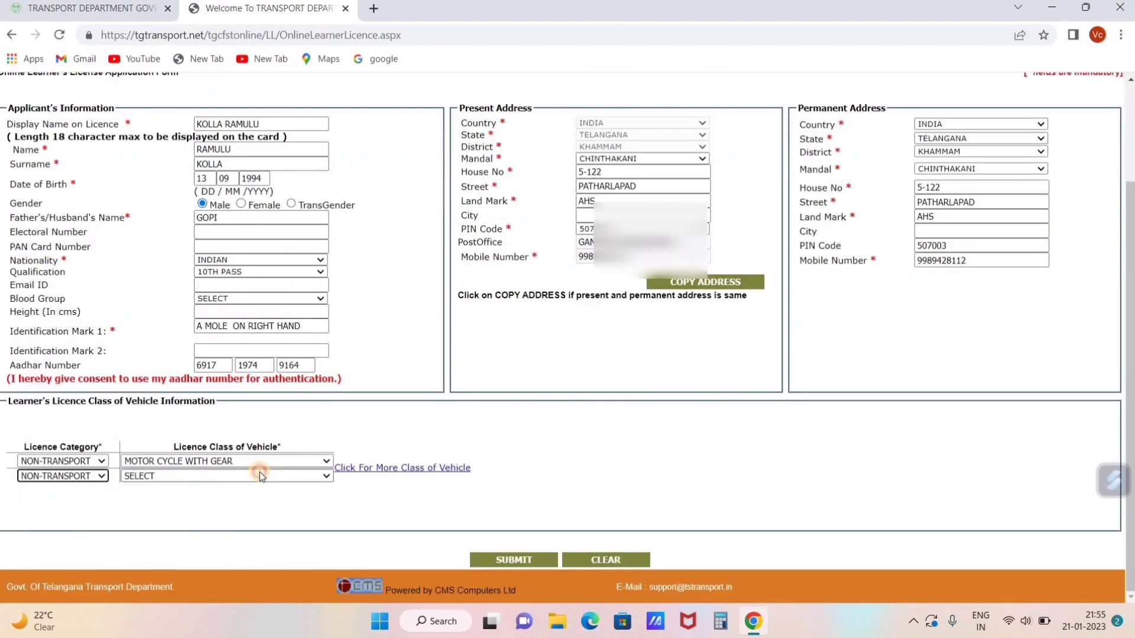
{"action": "left_click", "coordinate": [260, 477]}
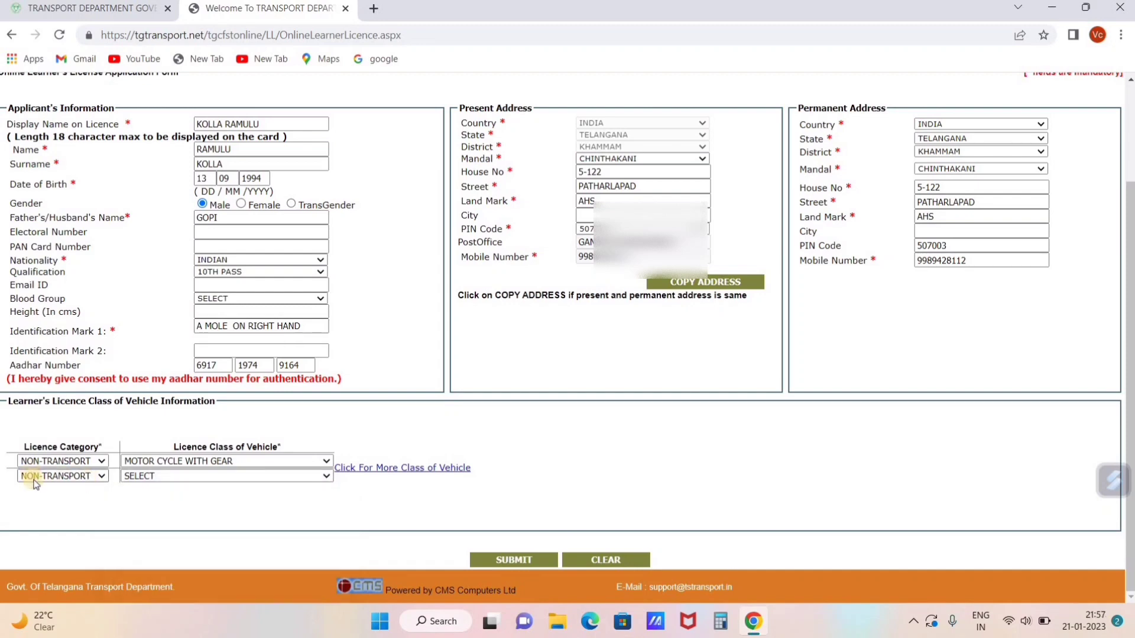
{"action": "left_click", "coordinate": [198, 476]}
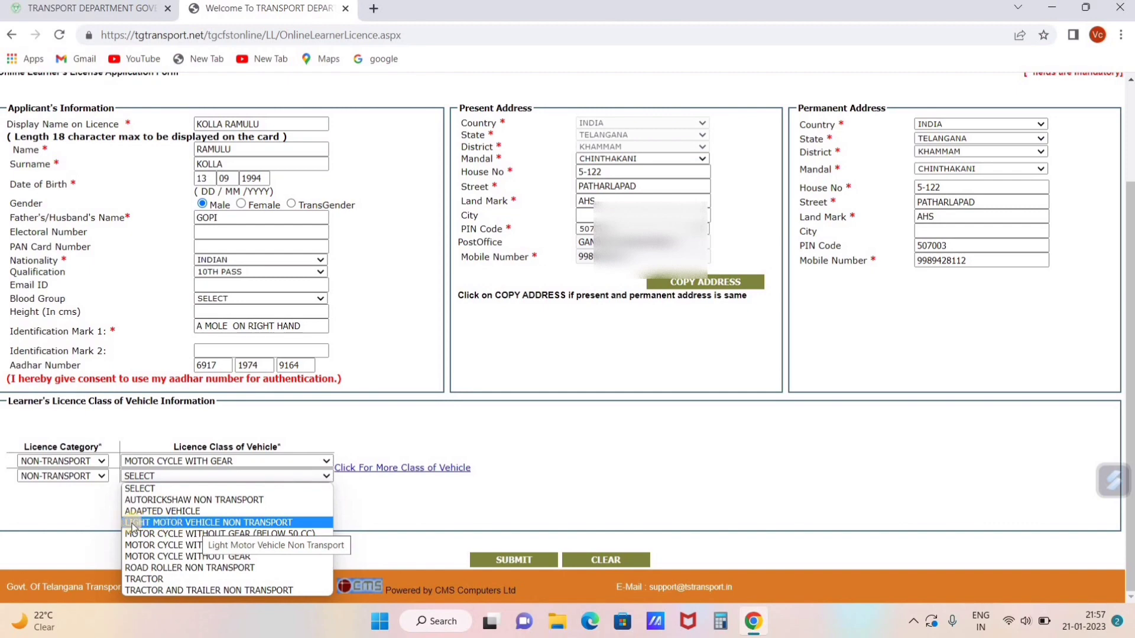
{"action": "left_click", "coordinate": [264, 524]}
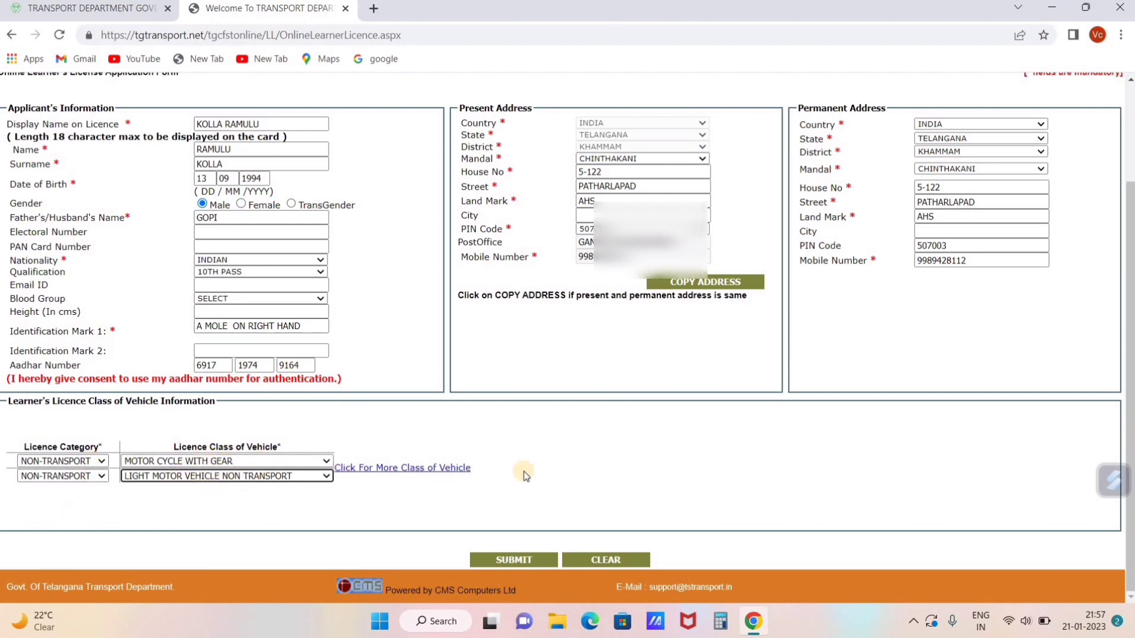
Step: Submit the learner licence application to book the test time slot, with Rs. 450 in fees due
{"action": "left_click", "coordinate": [507, 560]}
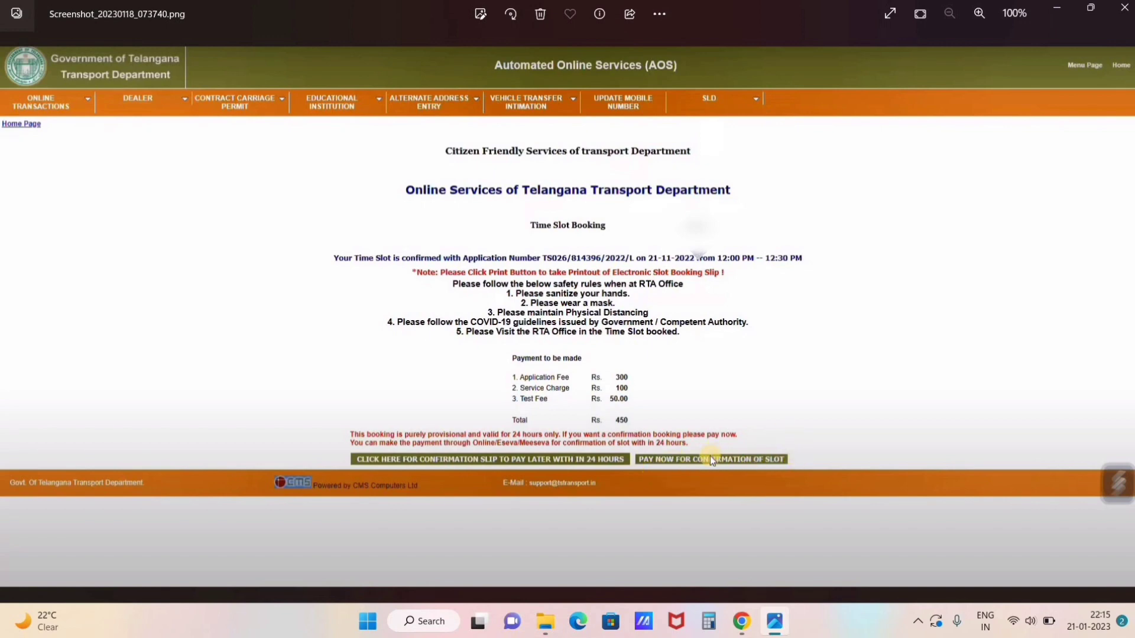
Step: Advance to the MeeSeva payment page screenshot showing 450.0 payable and five payment options
{"action": "key", "text": "Right"}
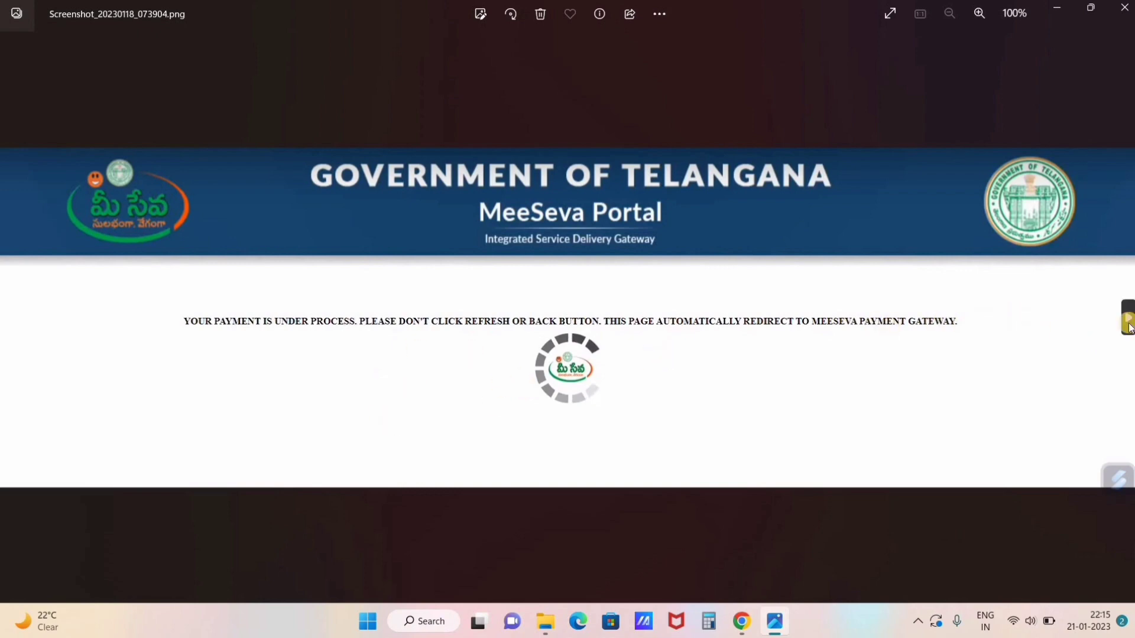
{"action": "left_click", "coordinate": [1126, 317]}
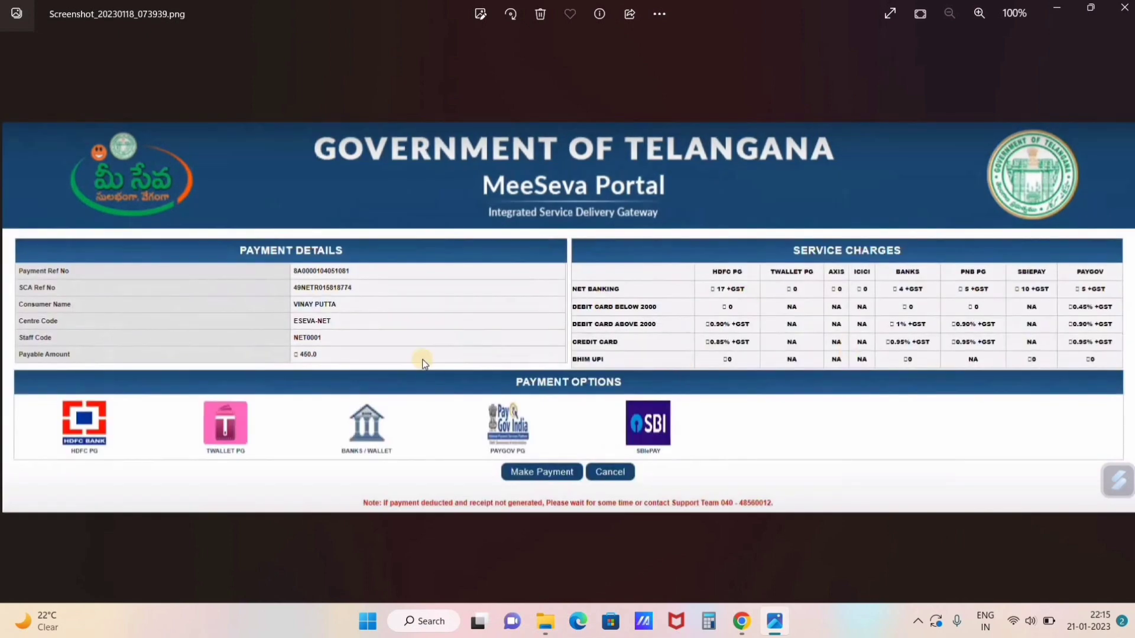